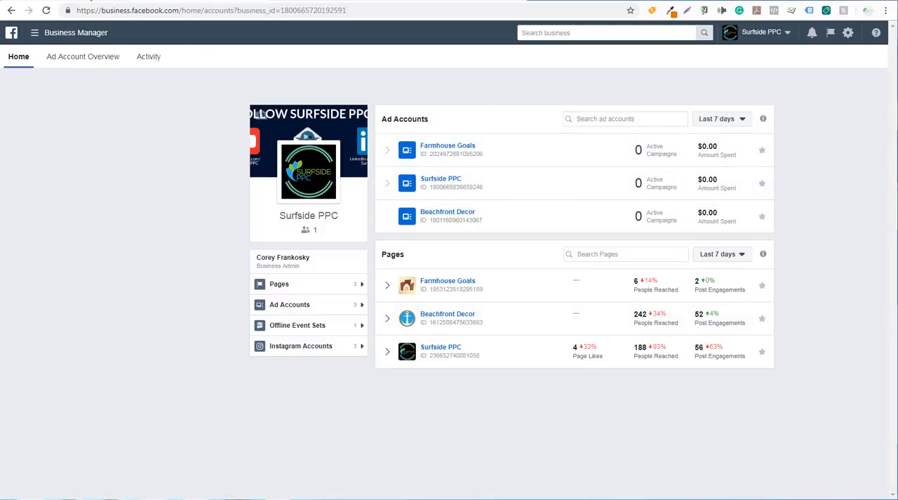
Step: Look over the Create a Business Manager help article, the Farmhouse Goals page and the Business Manager home page
click(88, 7)
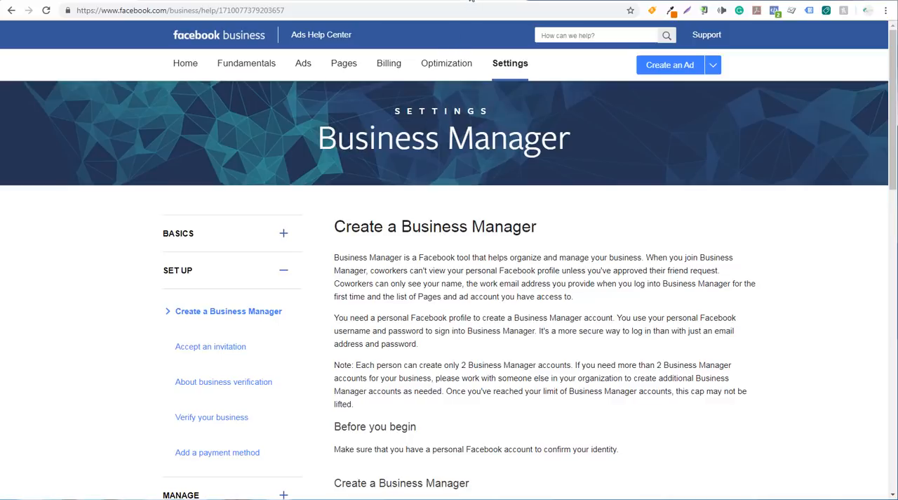
click(472, 1)
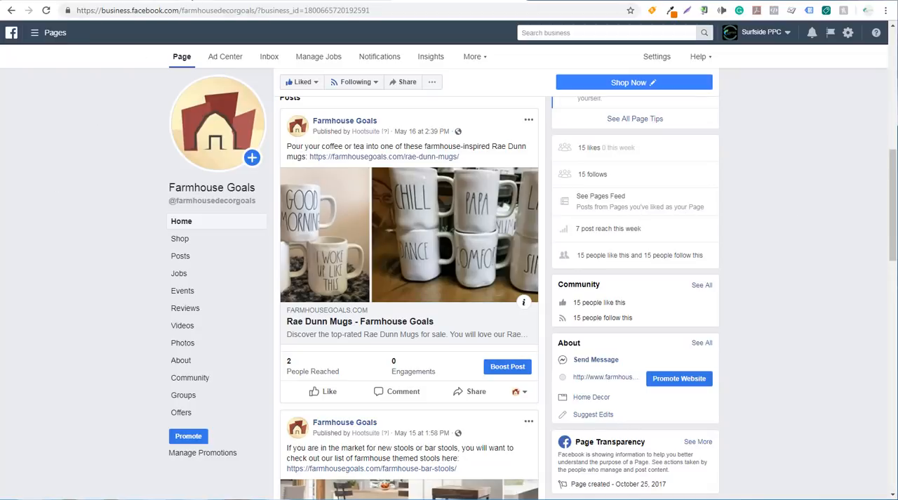
click(189, 0)
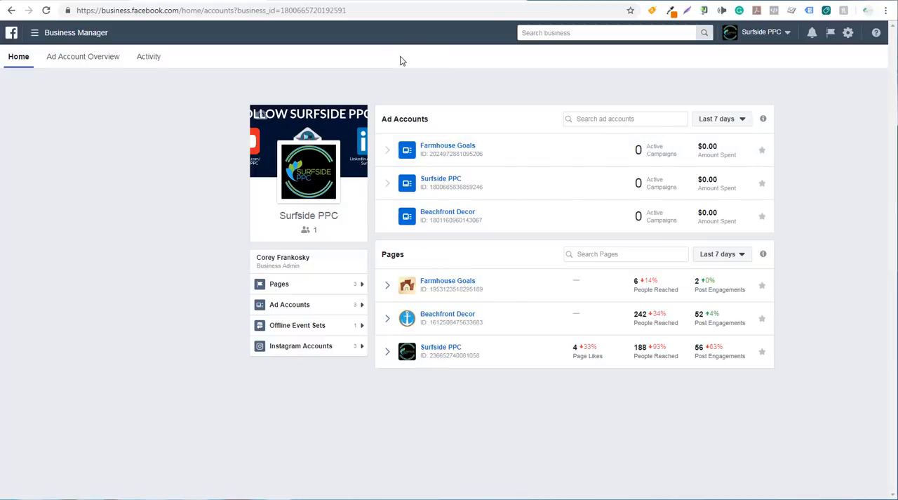
Step: Switch to Ads Manager for the Farmhouse Goals account and clear the campaign selection
click(338, 1)
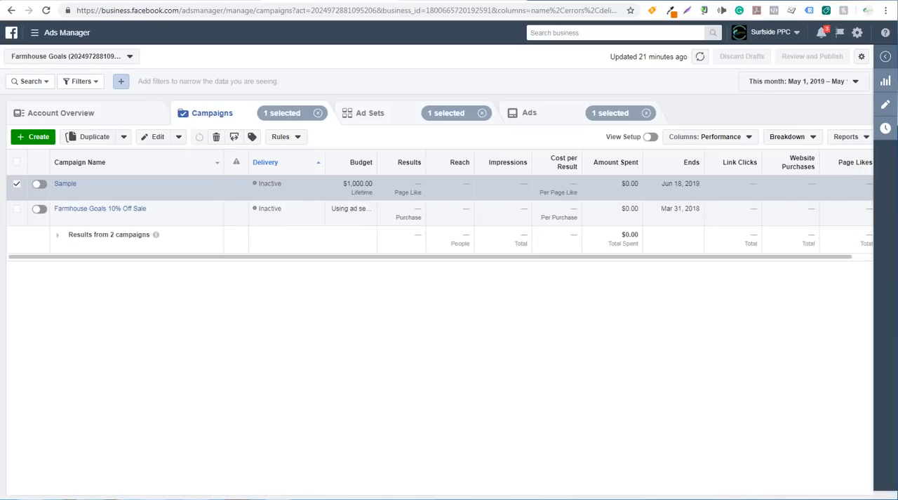
click(318, 113)
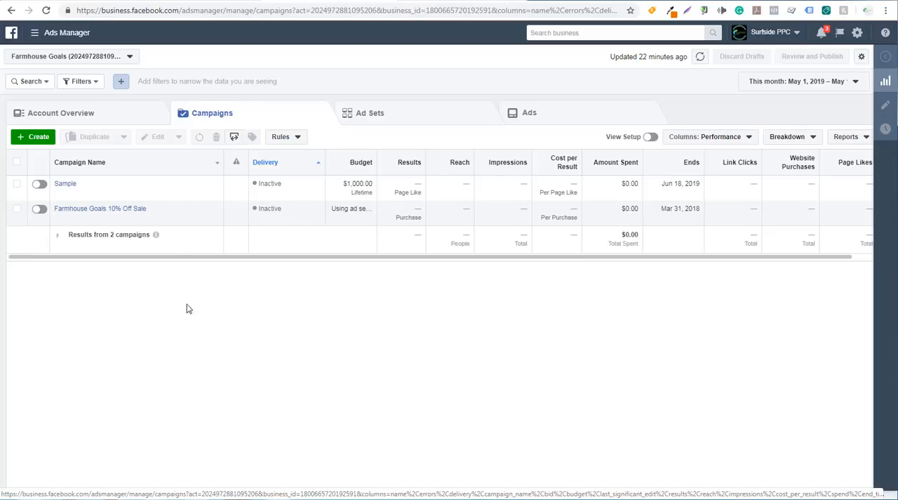
Step: Look through the full list of tools available from Ads Manager and close it
click(35, 35)
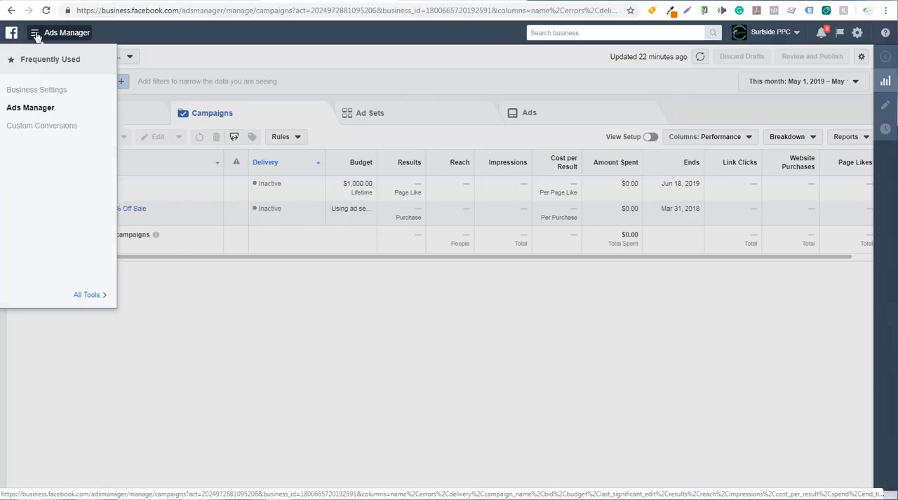
click(86, 295)
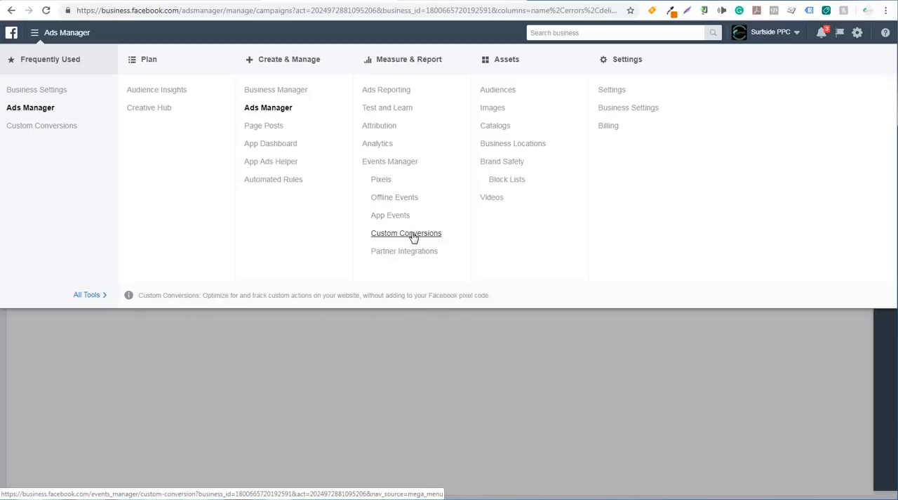
click(425, 348)
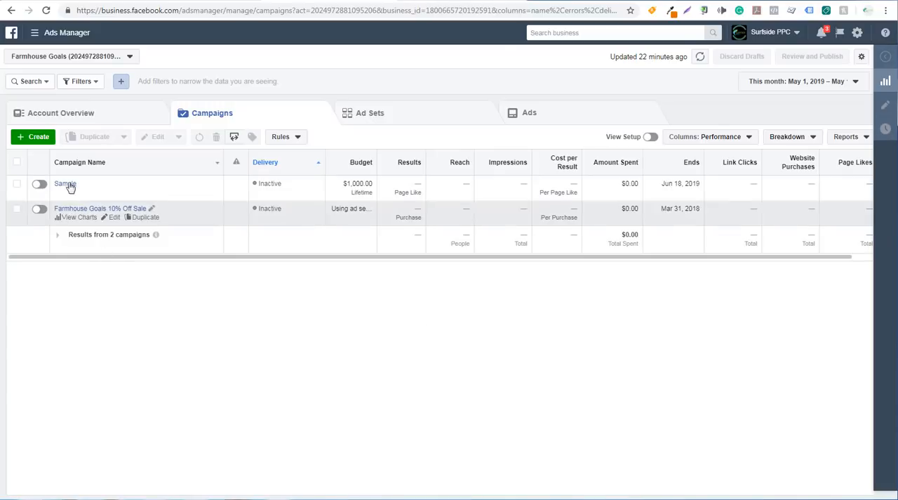
Step: Create a new campaign with the Engagement objective and Page likes as the engagement type
click(37, 141)
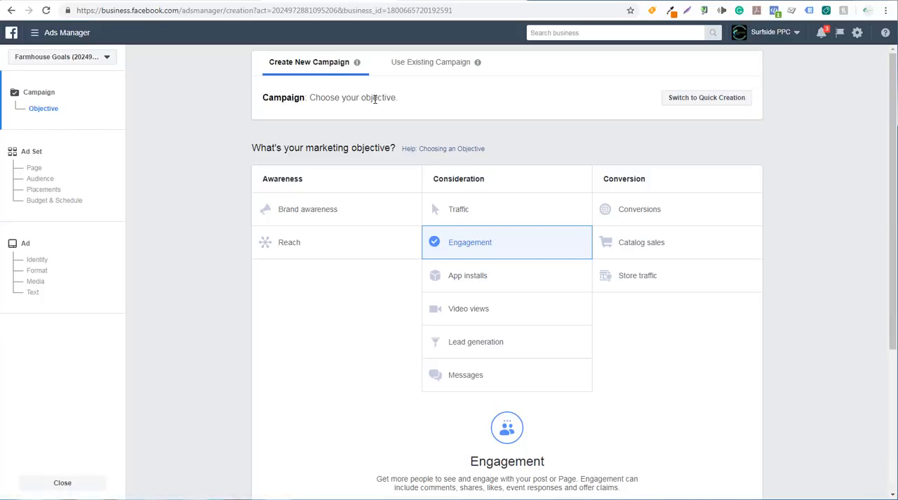
scroll(210, 165, down, 1)
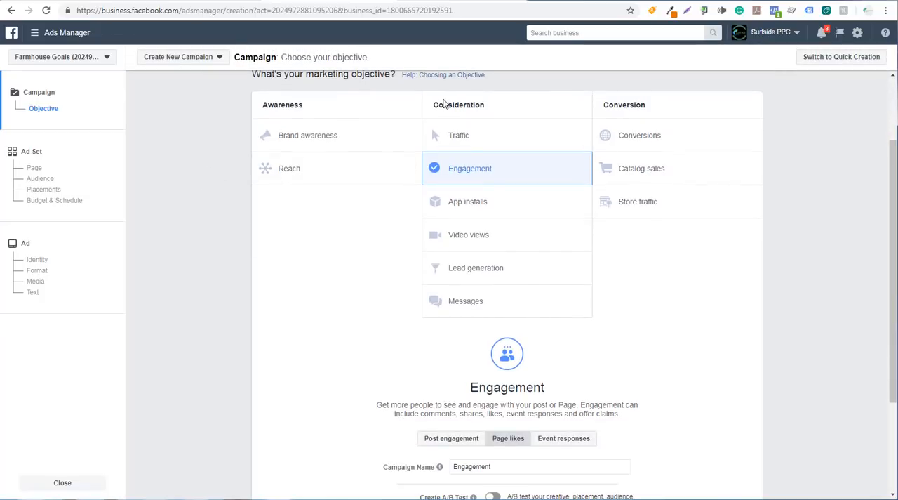
click(516, 171)
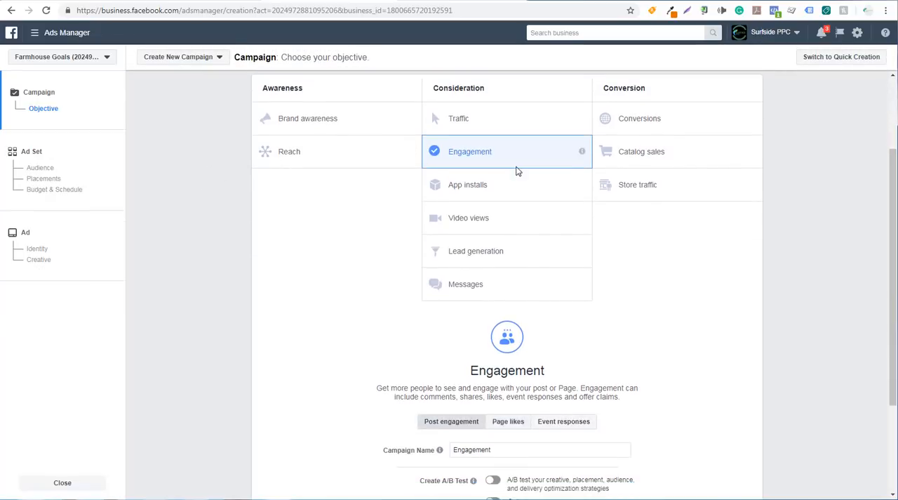
scroll(516, 171, down, 1)
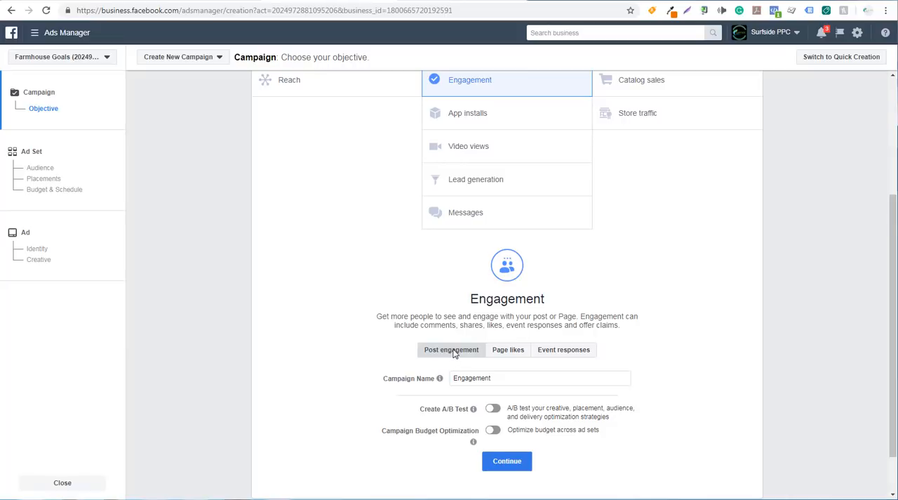
click(509, 353)
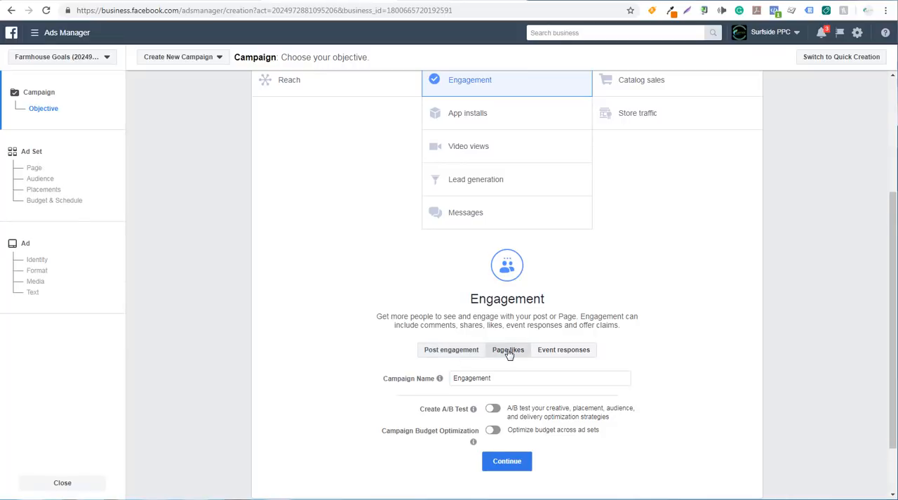
Step: Name the campaign Farmhouse Goals Page Likes Campaign
triple_click(511, 377)
text(F)
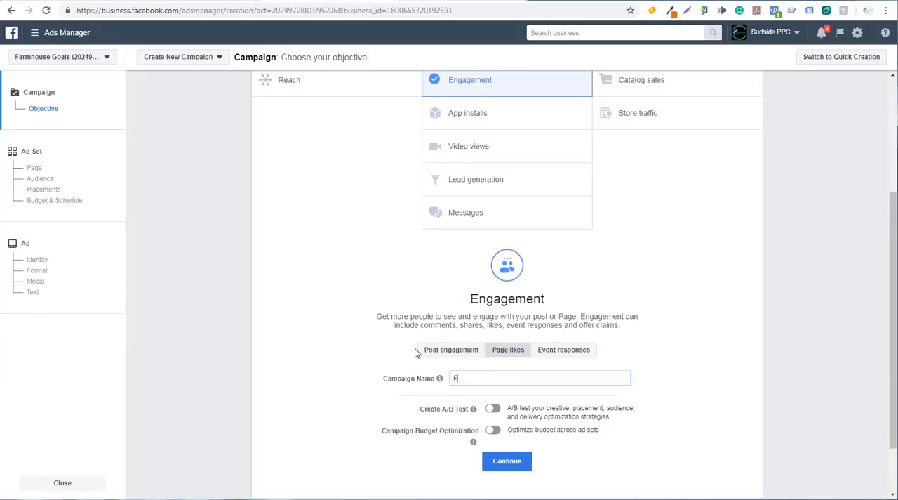
text(armhouse Goals Page Likes )
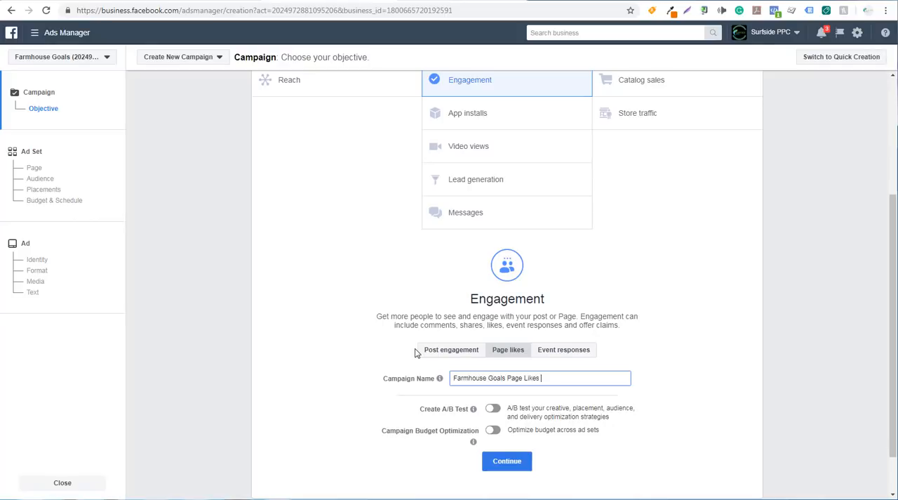
text(Campaign)
click(332, 313)
Step: Turn on Campaign Budget Optimization and set a lifetime budget of $200.00
scroll(332, 313, down, 2)
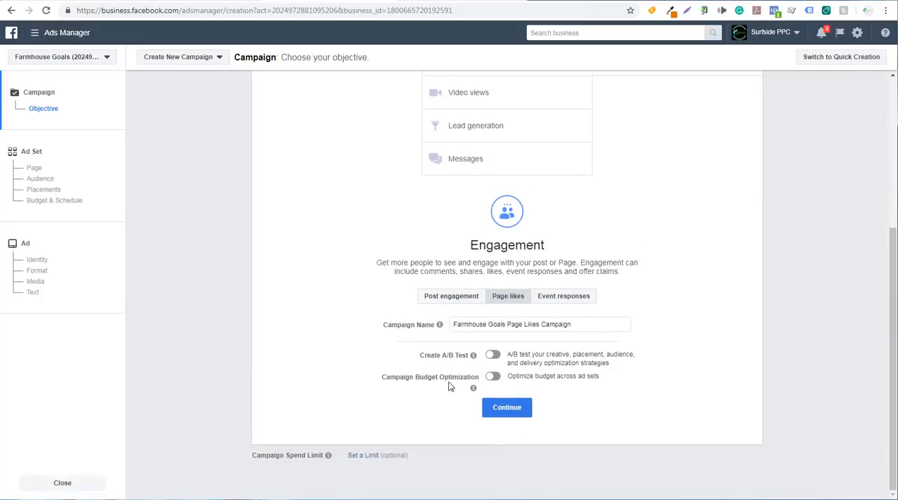
click(493, 375)
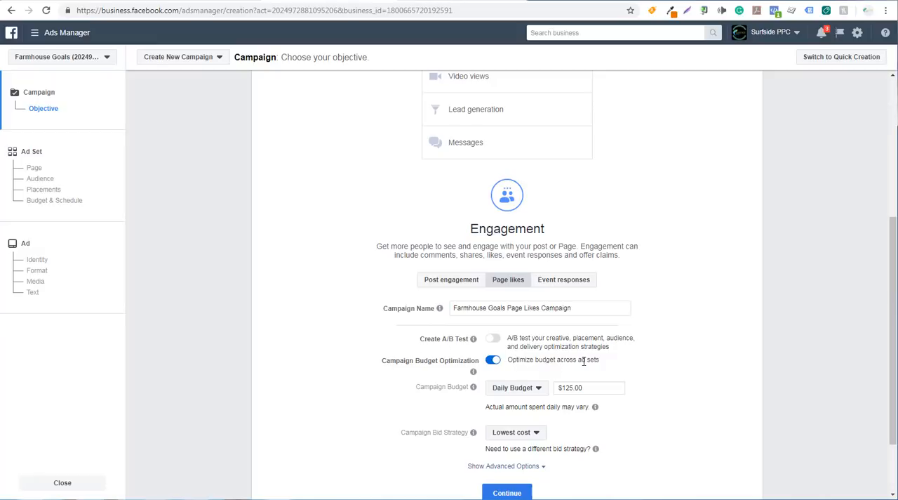
click(522, 390)
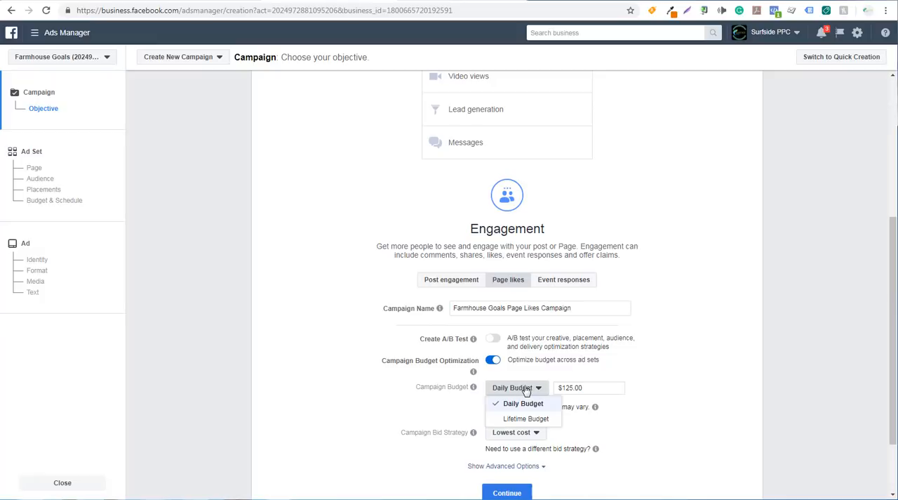
click(521, 418)
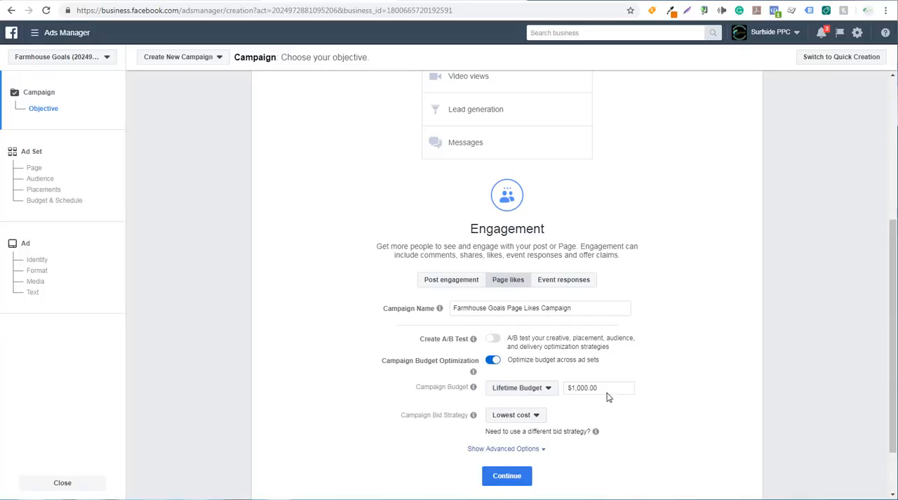
triple_click(570, 390)
text(200.00)
click(787, 318)
scroll(782, 315, down, 1)
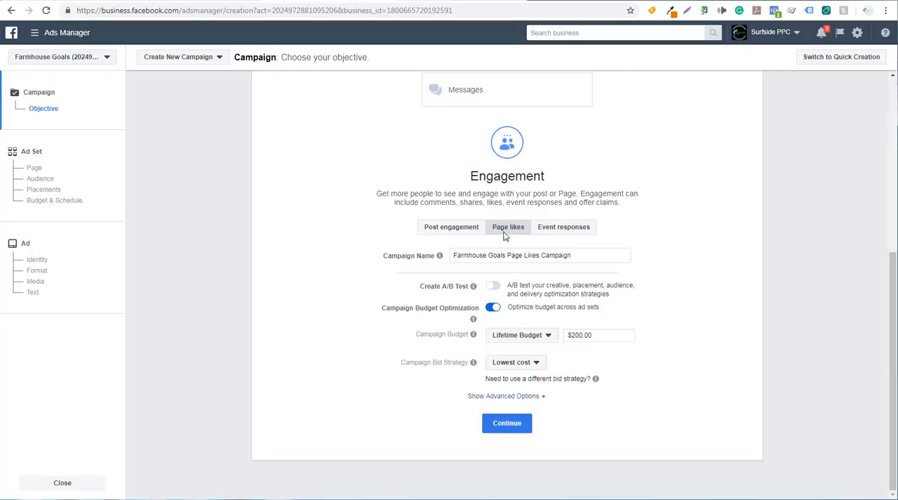
Step: Show the campaign's advanced budget options and continue to the ad set setup
click(505, 396)
scroll(337, 395, down, 2)
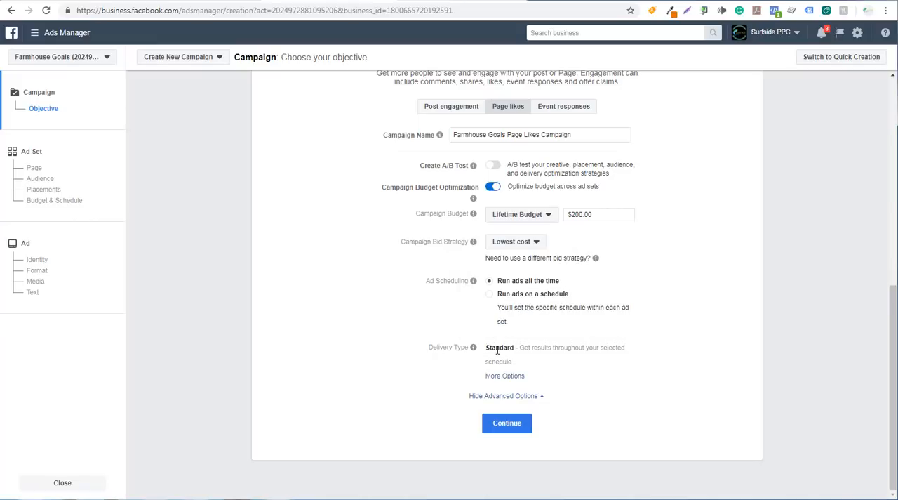
click(507, 425)
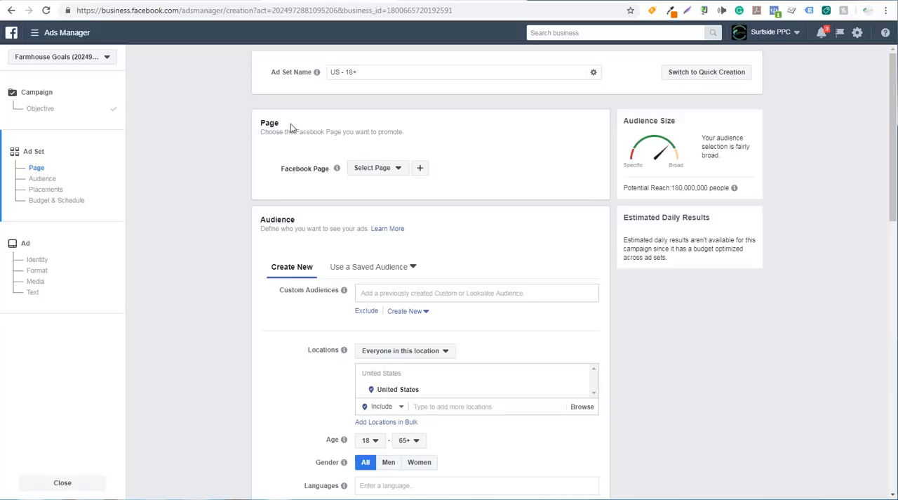
Step: Choose Farmhouse Goals from the Surfside PPC pages as the Facebook Page to promote
click(390, 171)
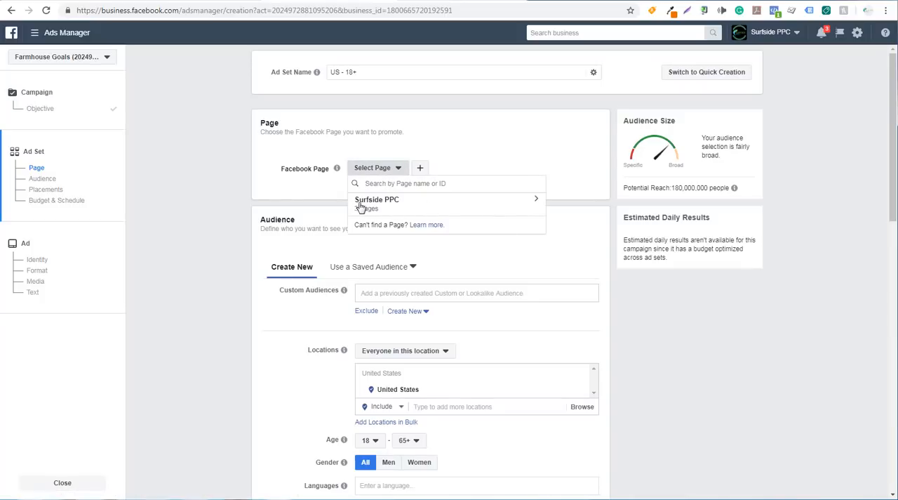
click(423, 204)
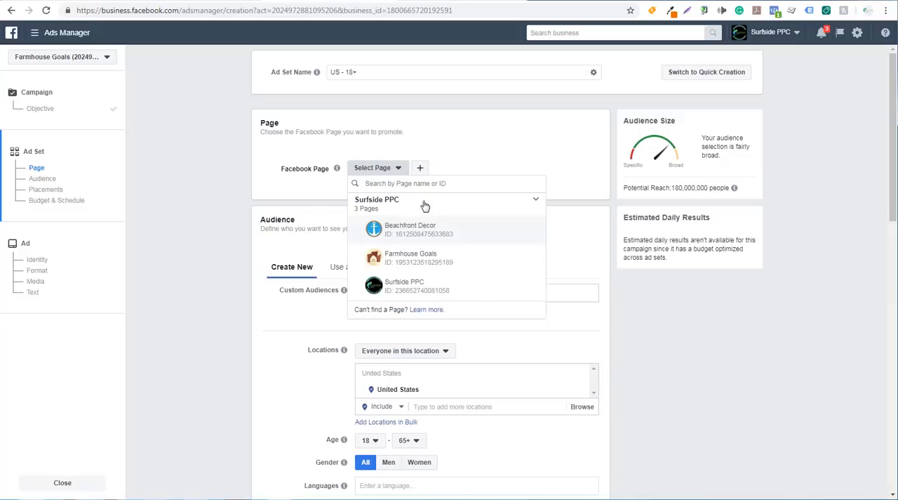
click(395, 259)
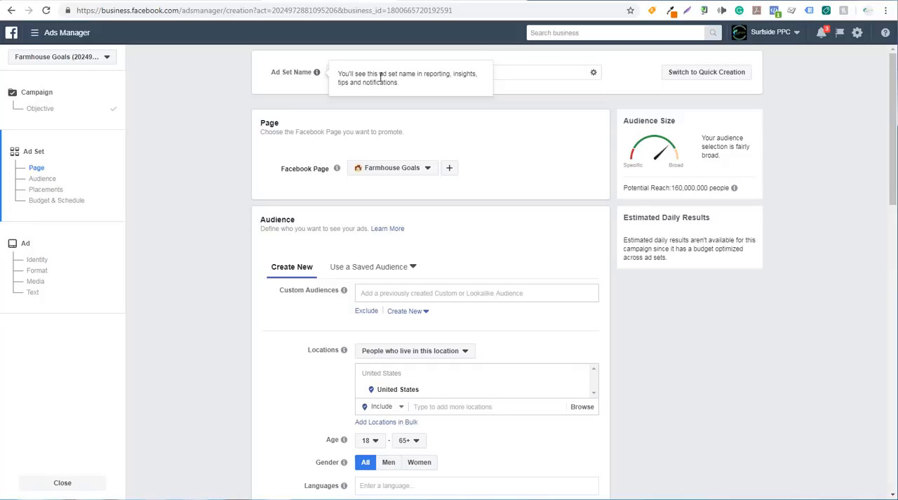
Step: Name the ad set Farmhouse Home Decor
drag(529, 72, 318, 73)
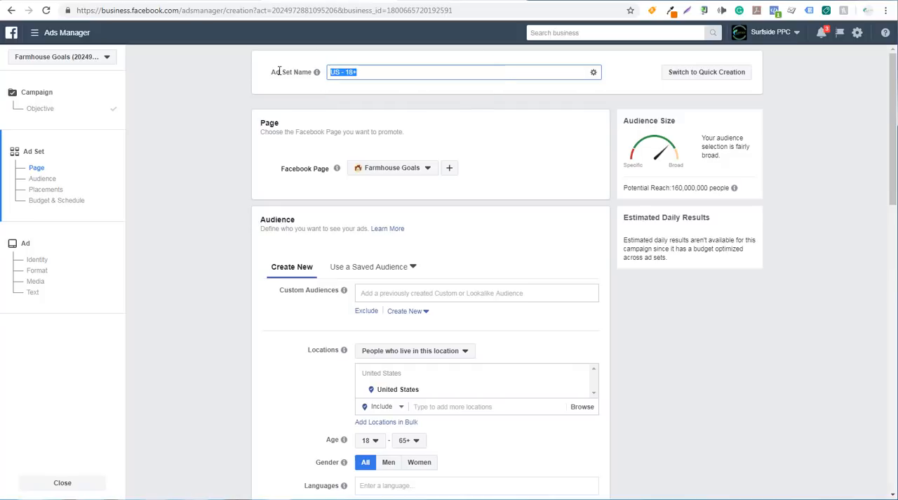
text(Farmhouse Home Decor)
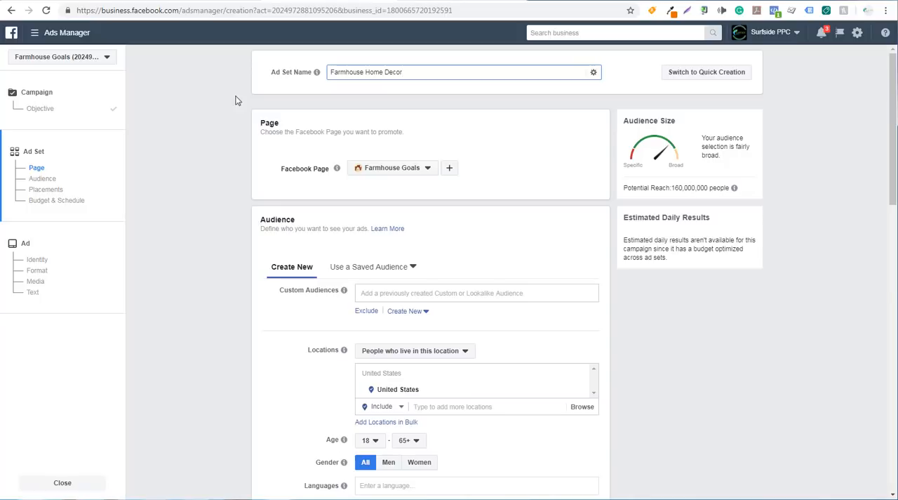
click(199, 124)
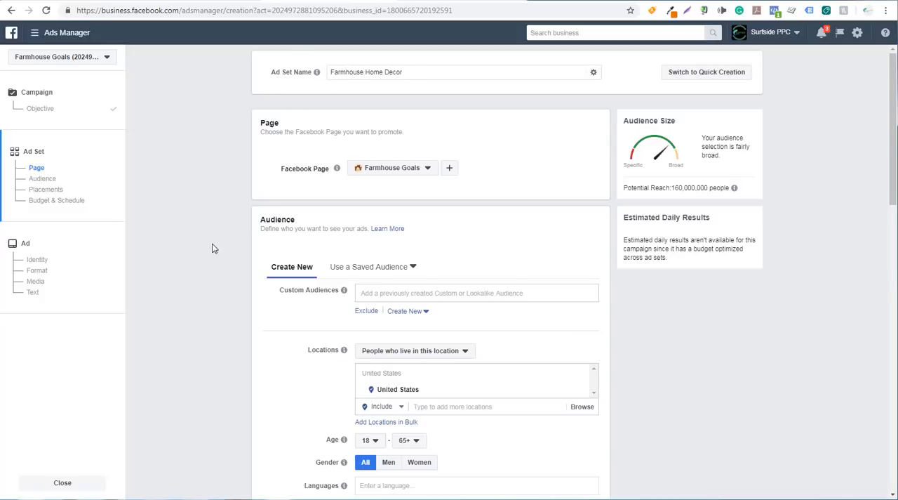
Step: Examine where audiences are managed in the tools list, the saved target audiences and the ad set's audience settings
scroll(211, 247, down, 2)
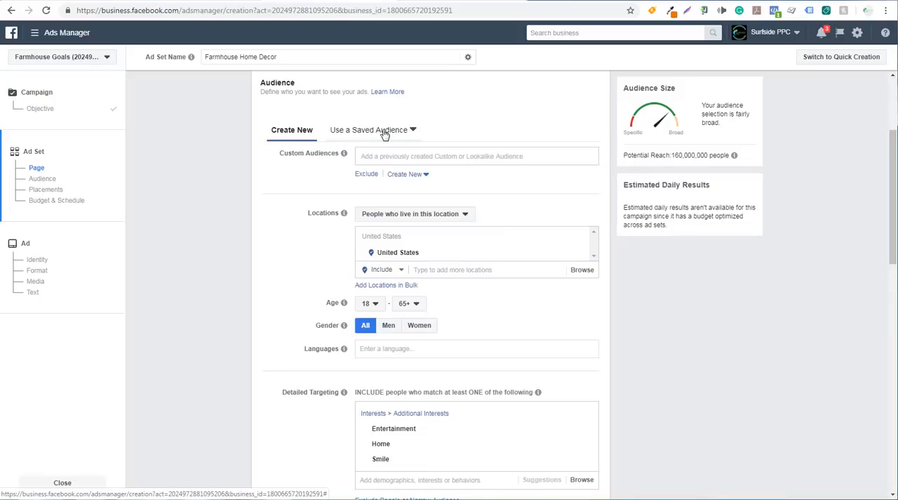
click(35, 33)
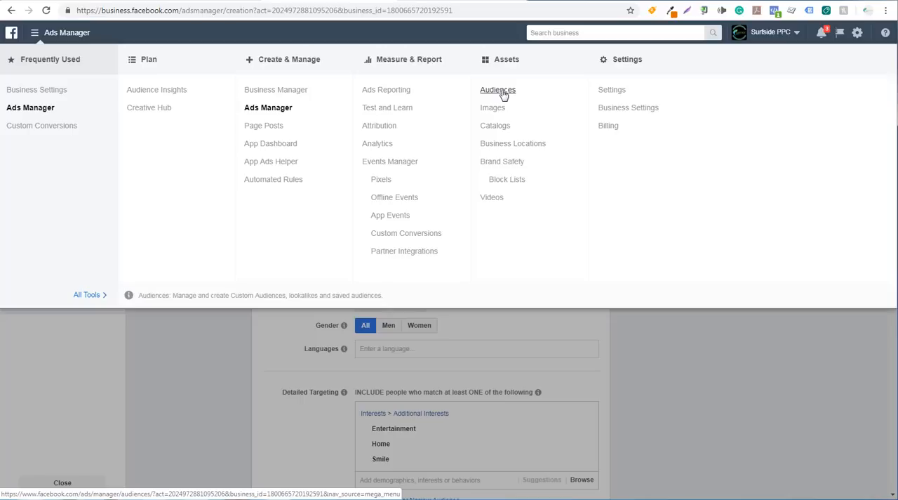
click(198, 347)
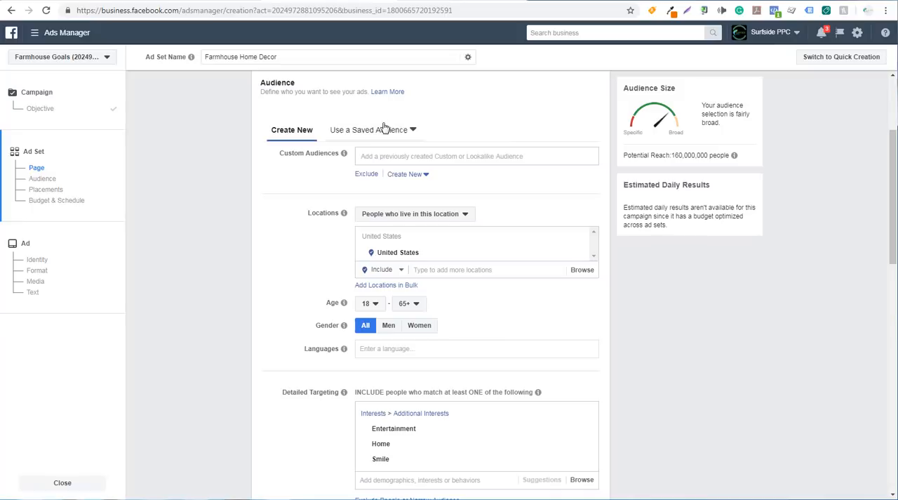
click(413, 133)
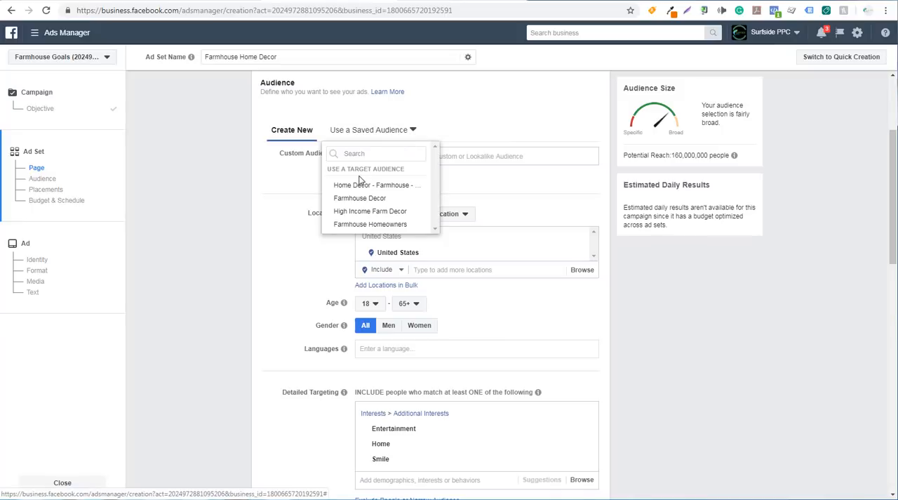
mouse_move(359, 186)
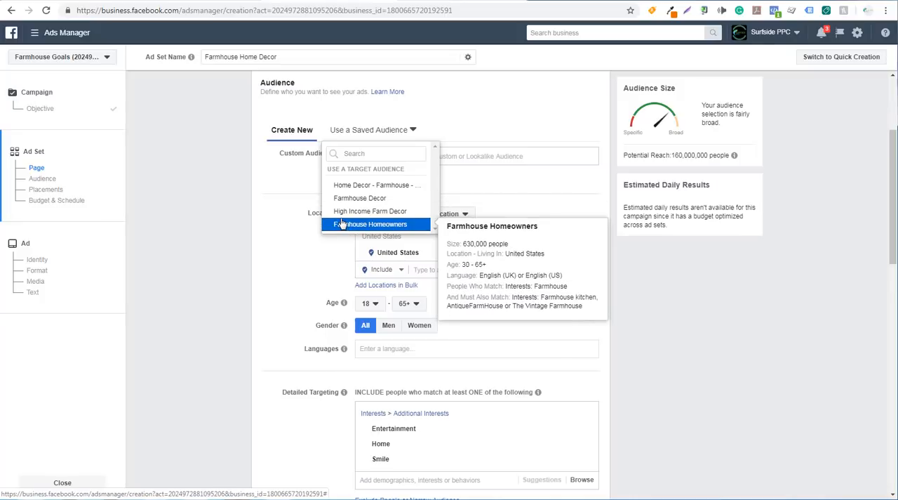
click(210, 203)
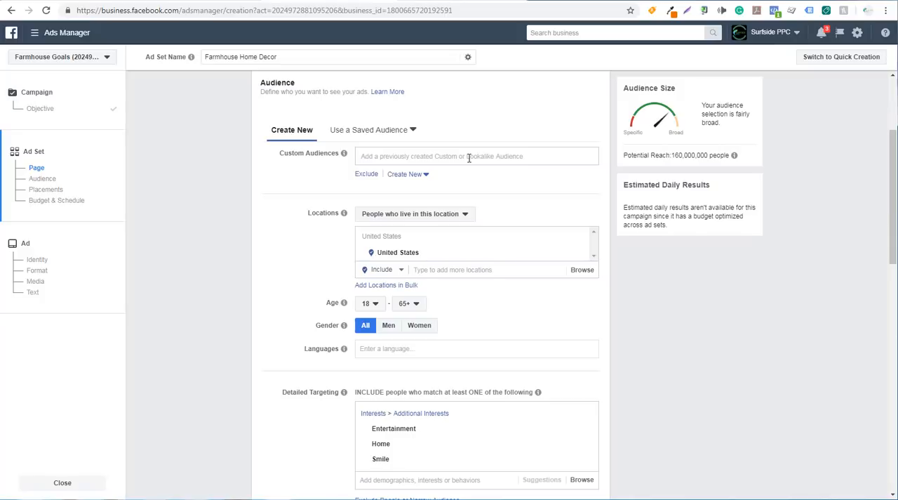
scroll(219, 263, down, 1)
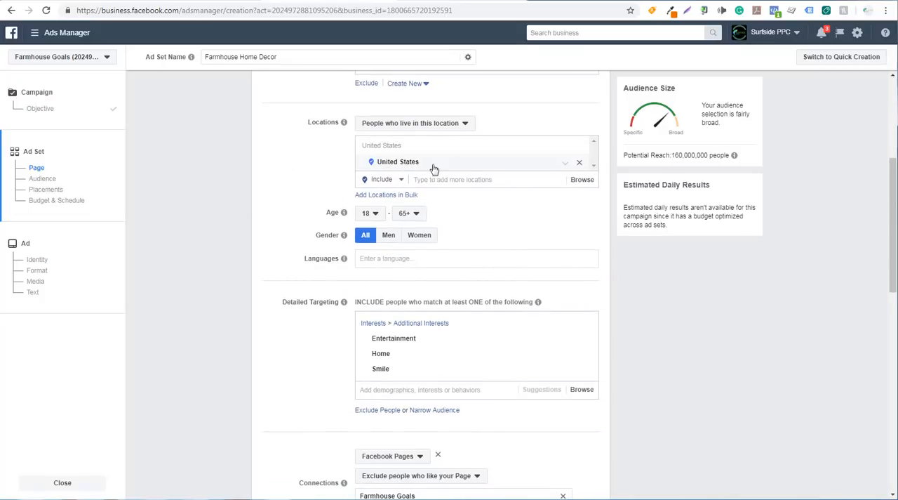
Step: Set the minimum age of the target audience to 30
click(378, 218)
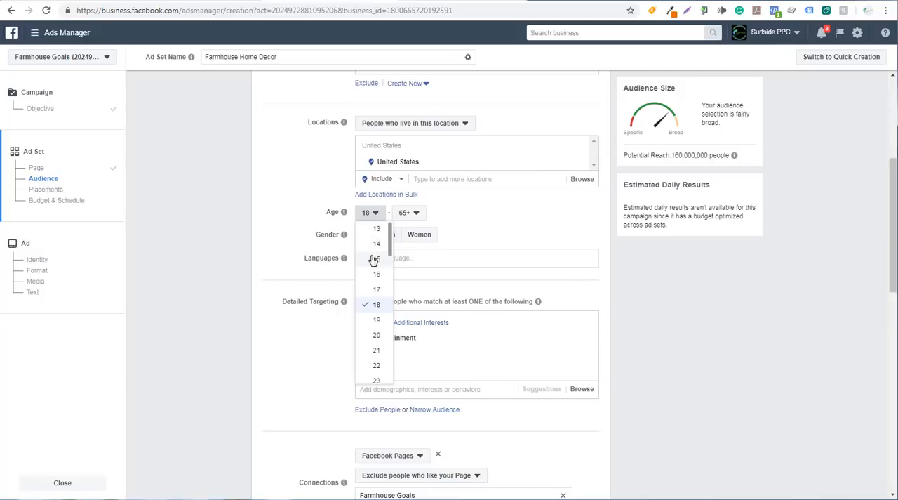
scroll(372, 272, down, 3)
scroll(372, 312, down, 3)
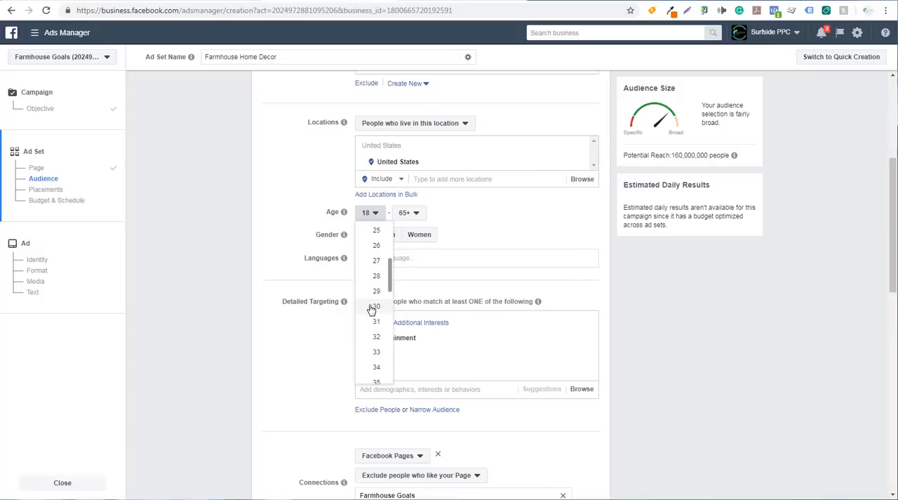
click(376, 307)
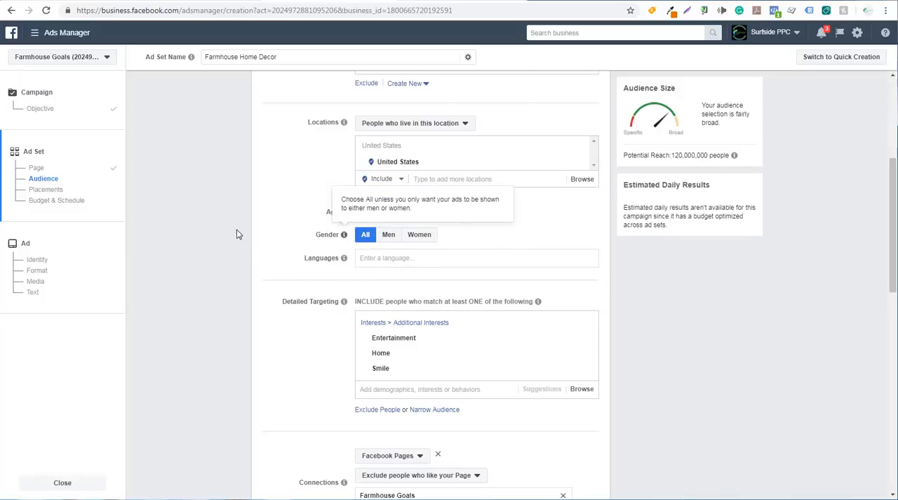
Step: Restrict the audience's language to English (All)
scroll(237, 233, down, 1)
click(400, 169)
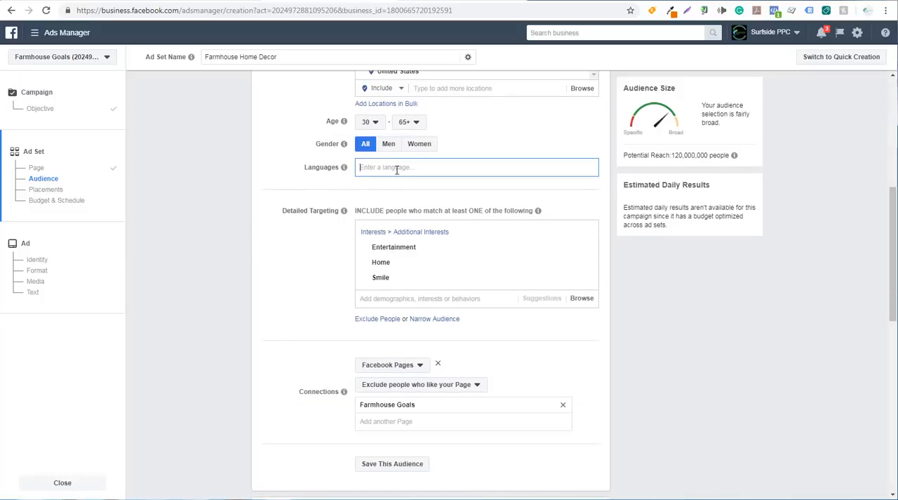
text(eng)
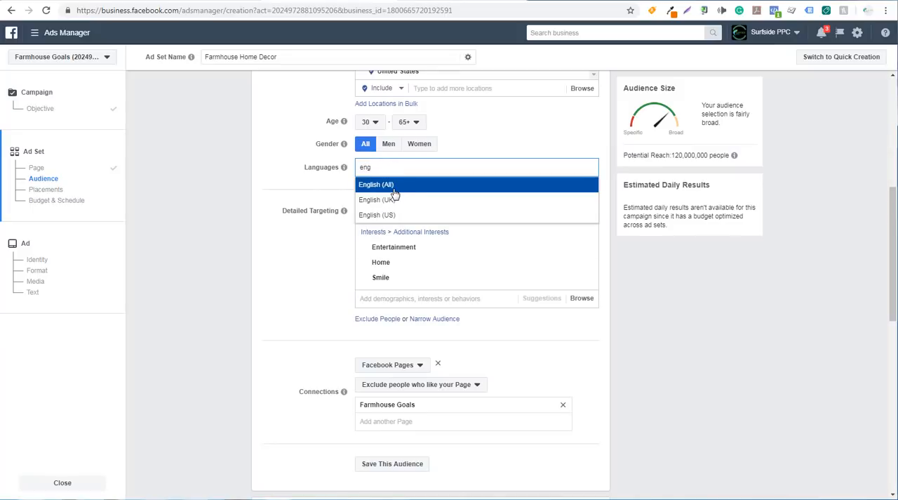
click(410, 189)
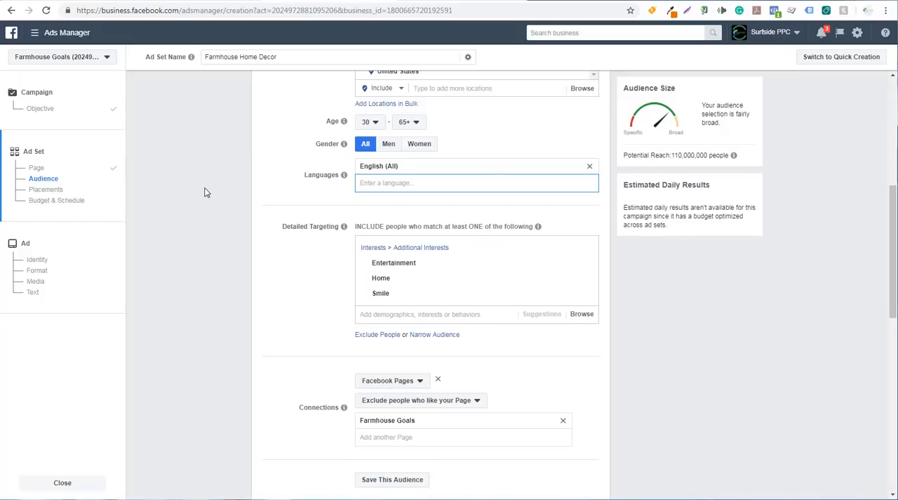
Step: Remove the whole Additional Interests group with Entertainment, Home and Smile from the detailed targeting
scroll(204, 193, down, 2)
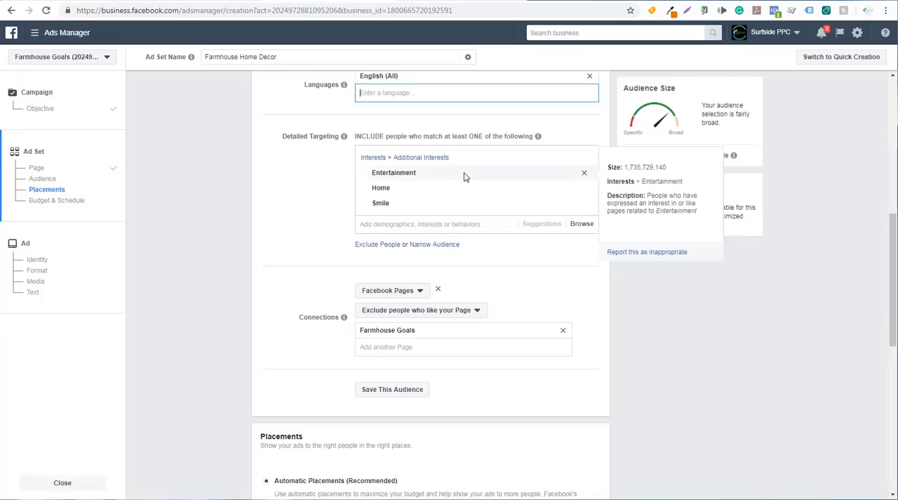
mouse_move(460, 204)
mouse_move(463, 180)
click(581, 159)
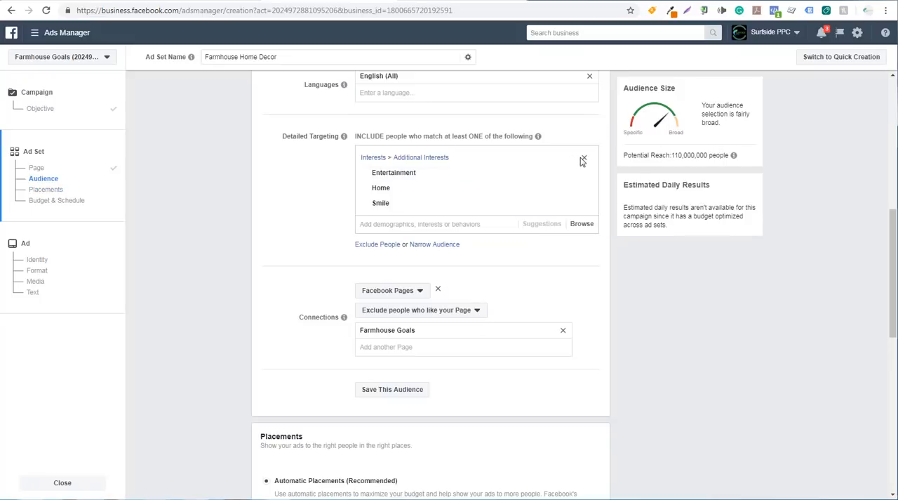
click(583, 160)
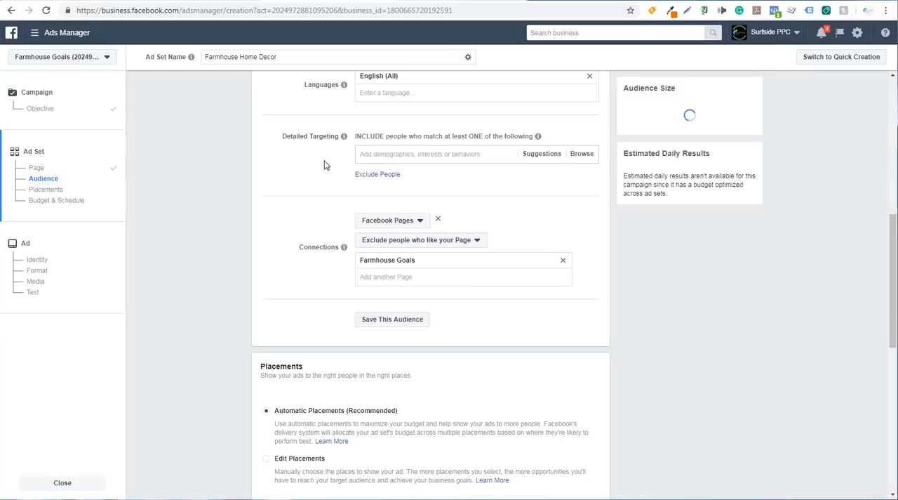
Step: Check the suggested interests and add Farmhouse as an included interest in the detailed targeting
click(547, 158)
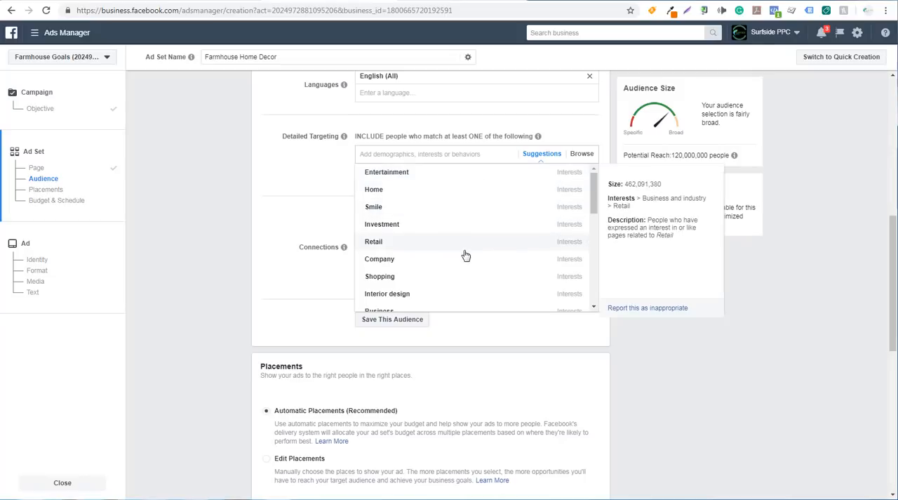
click(325, 172)
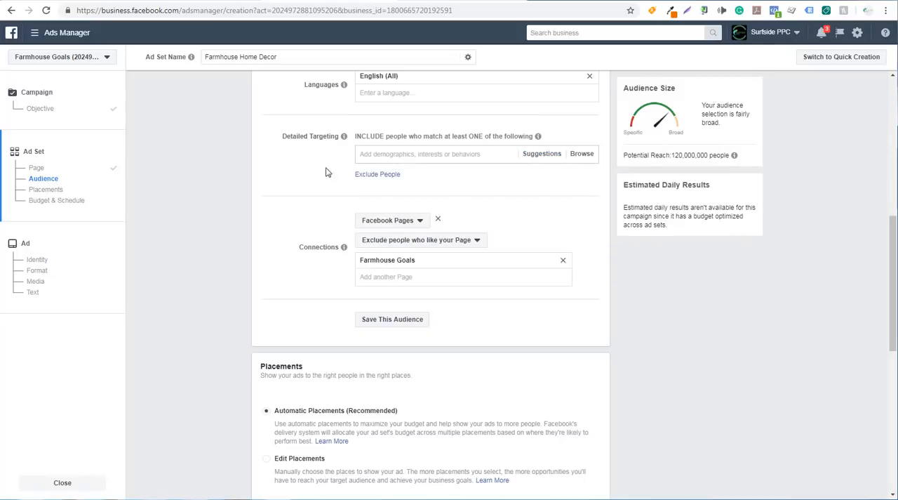
click(386, 155)
text(farmhouse)
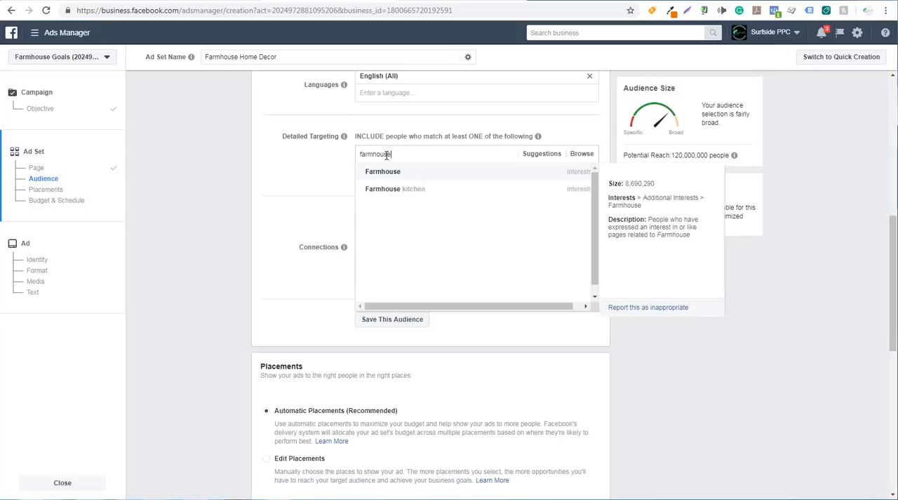
click(442, 175)
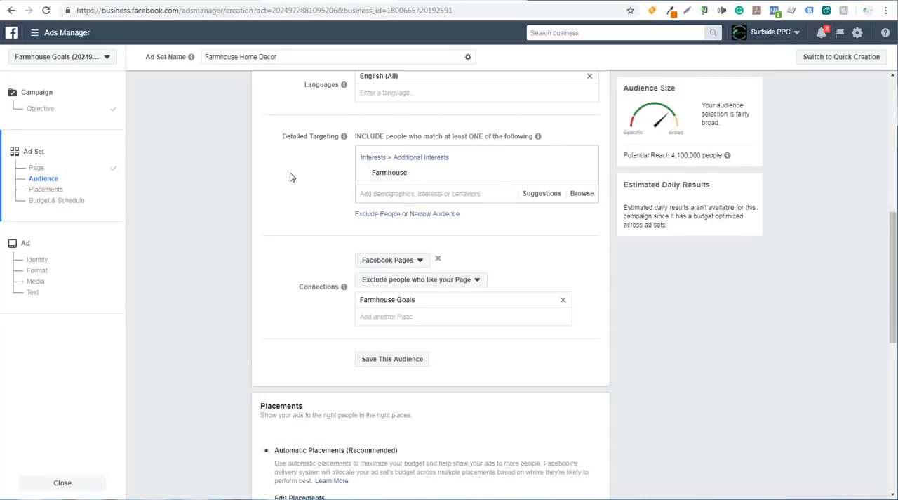
Step: Add the suggested interests Country Living, HGTV, Home improvement and Renovation to the included interests
click(543, 196)
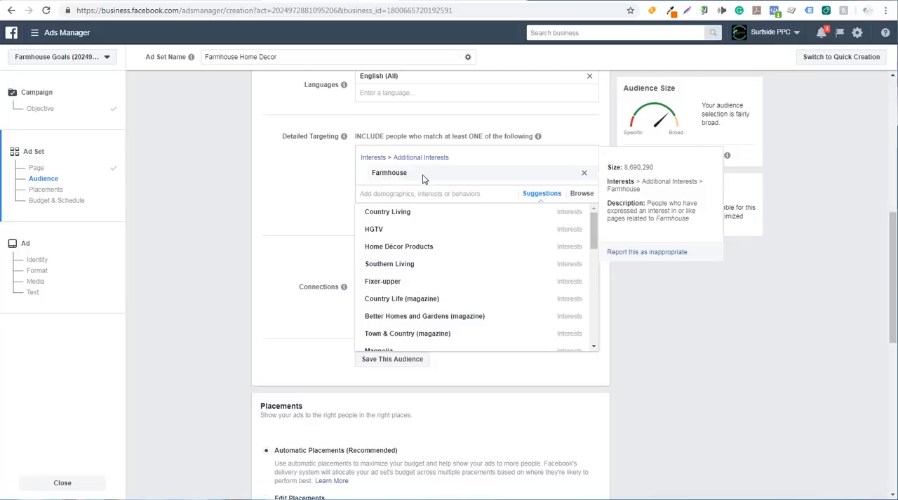
click(430, 216)
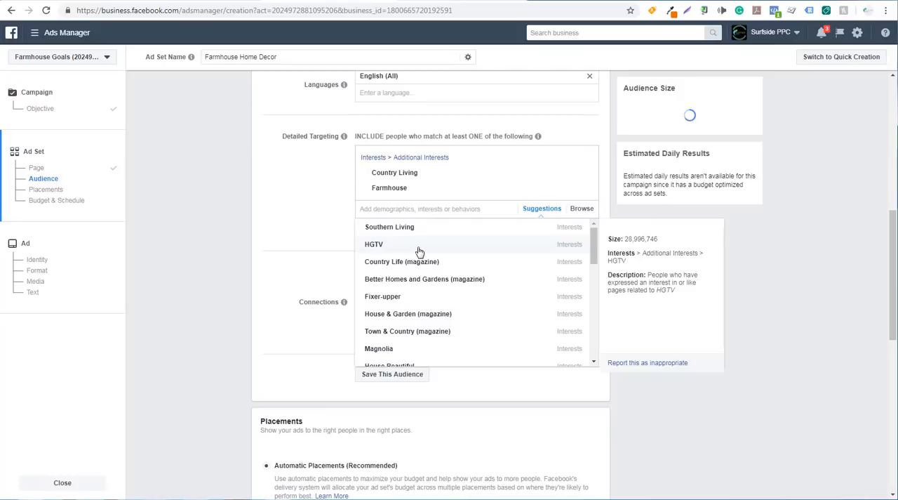
click(419, 247)
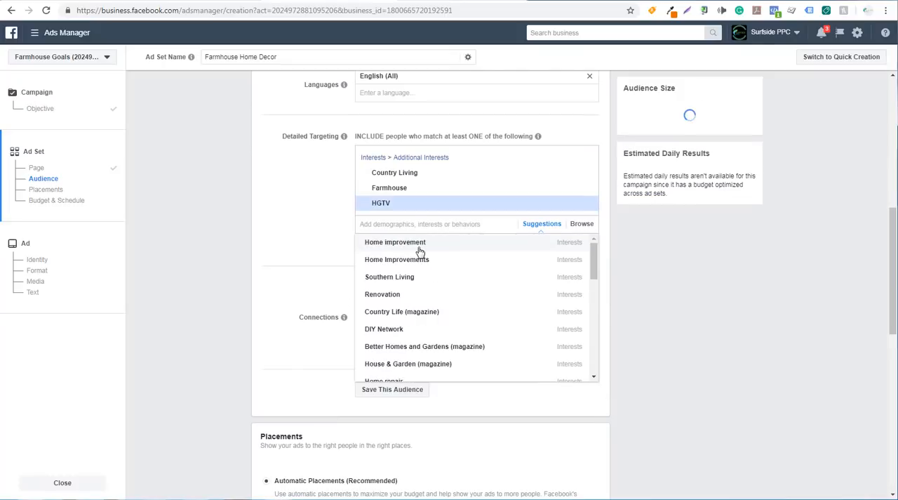
click(462, 251)
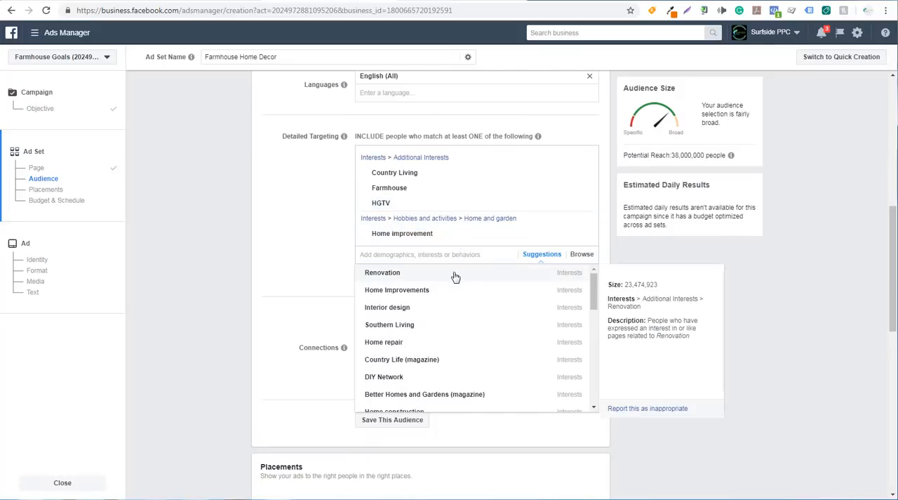
click(453, 273)
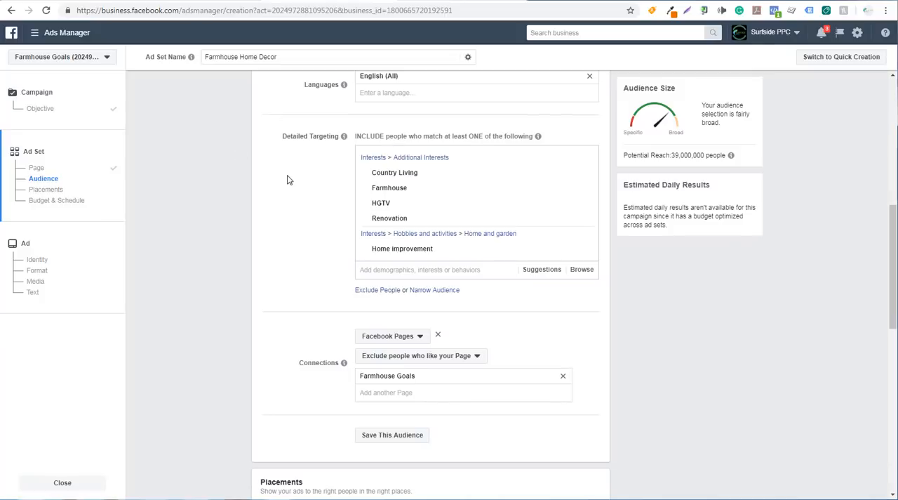
Step: Narrow the audience with a second condition requiring people to also match the Farmhouse interest
click(437, 290)
scroll(269, 243, down, 2)
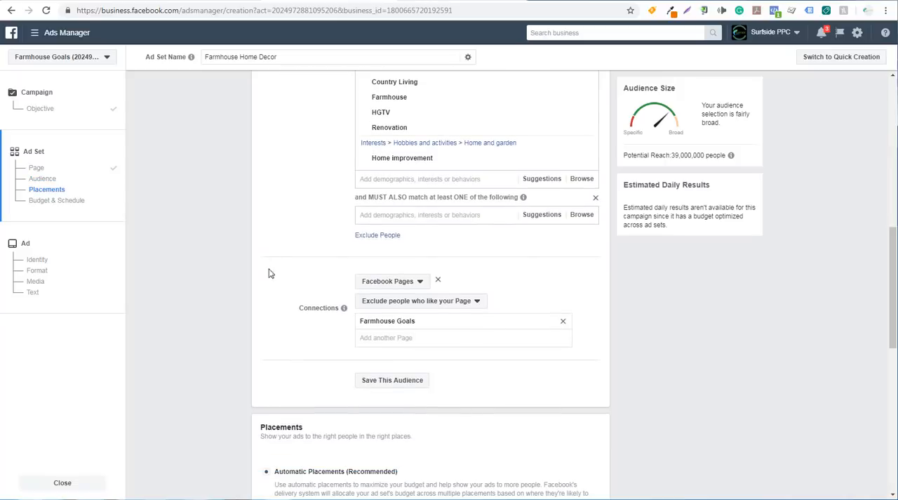
click(413, 214)
text(farmh)
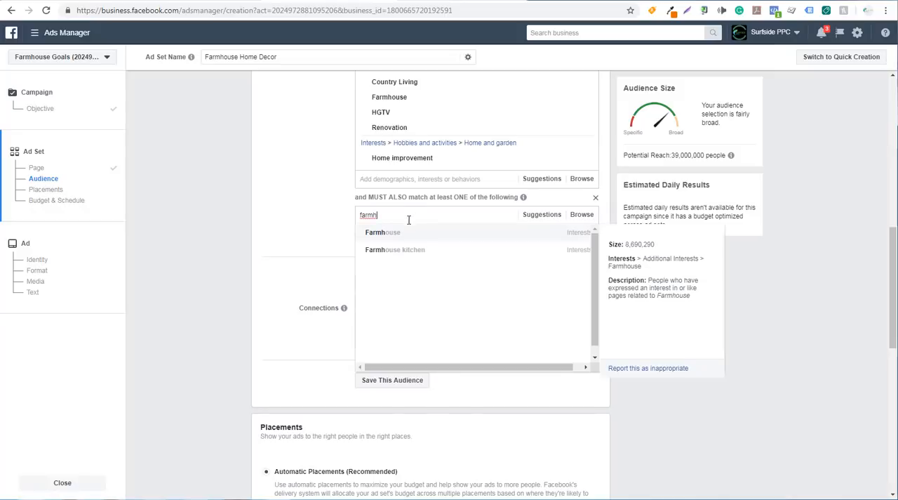
click(407, 240)
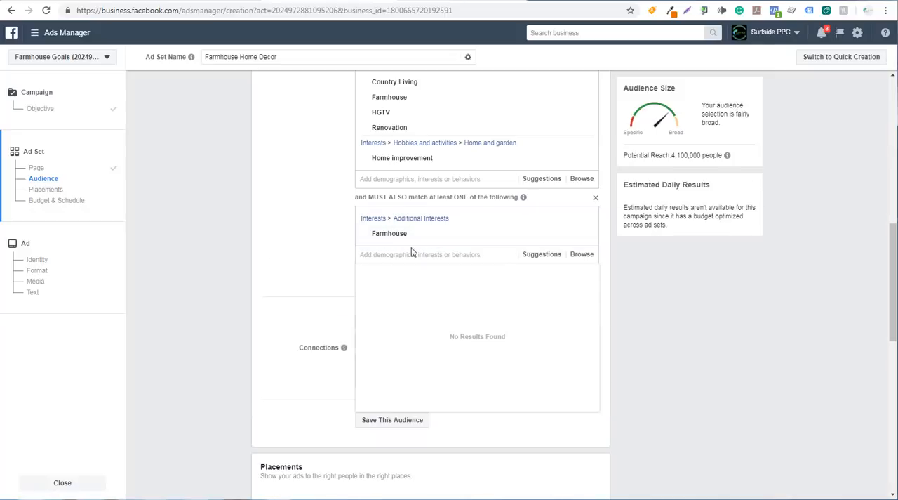
Step: Add the suggested Country Life (magazine) and Better Homes and Gardens (magazine) interests to the second condition and remove Farmhouse from it
click(539, 256)
mouse_move(449, 274)
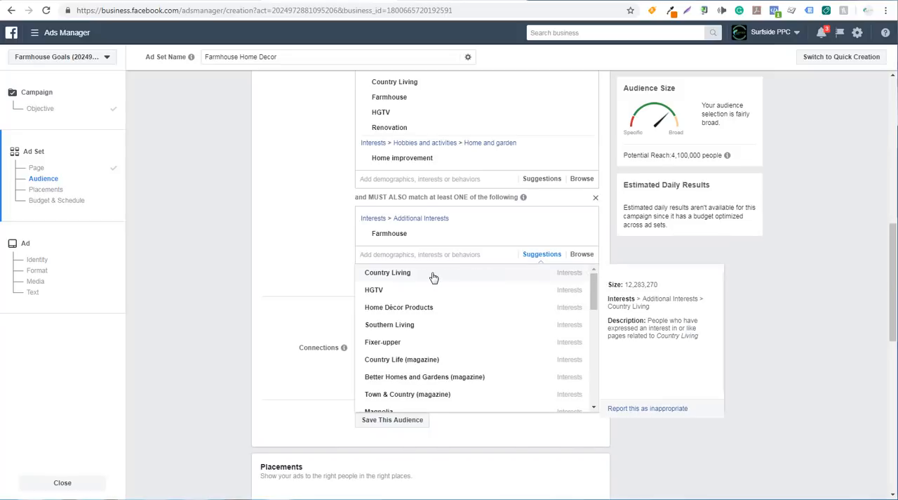
scroll(298, 140, up, 1)
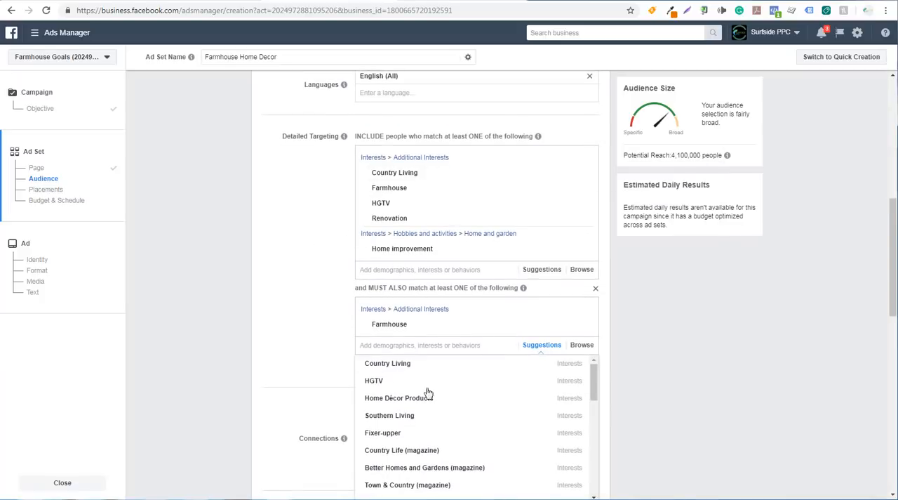
scroll(375, 317, down, 1)
mouse_move(450, 369)
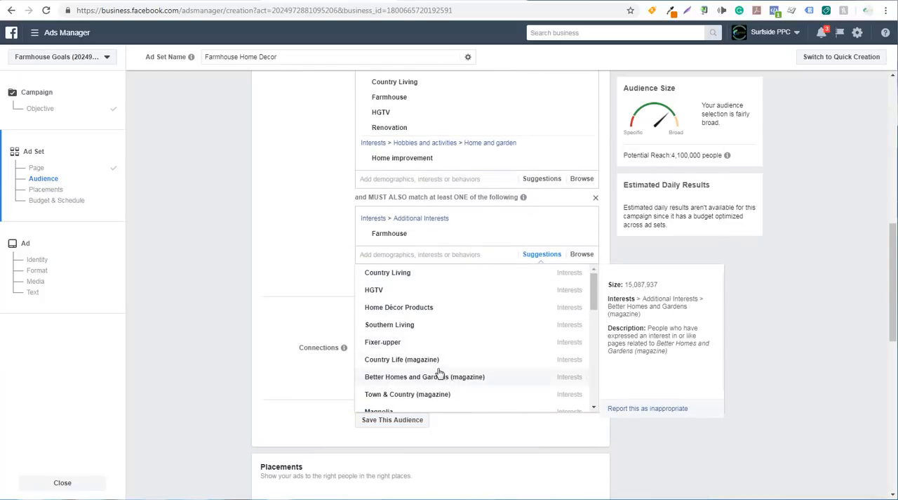
click(455, 366)
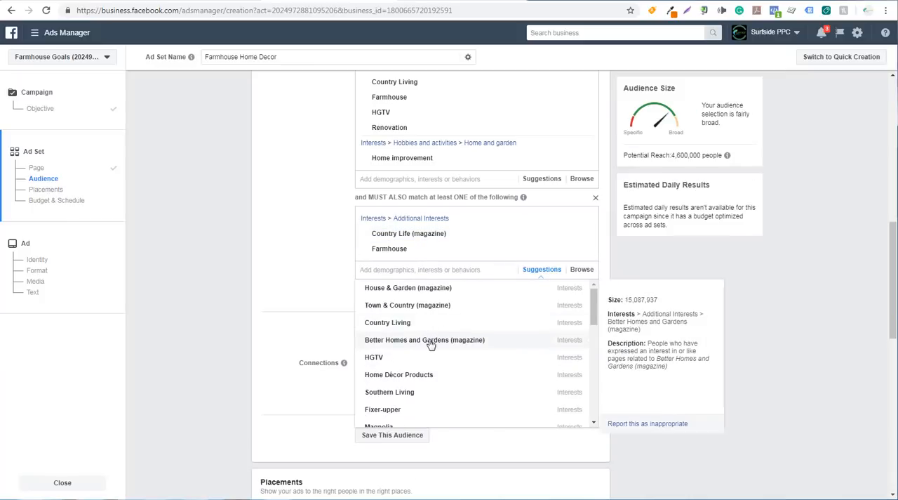
click(435, 343)
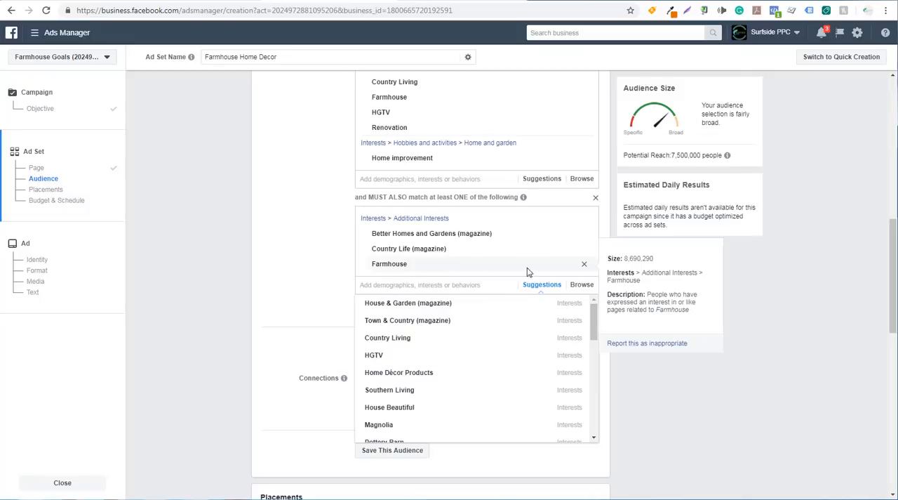
click(584, 263)
click(275, 241)
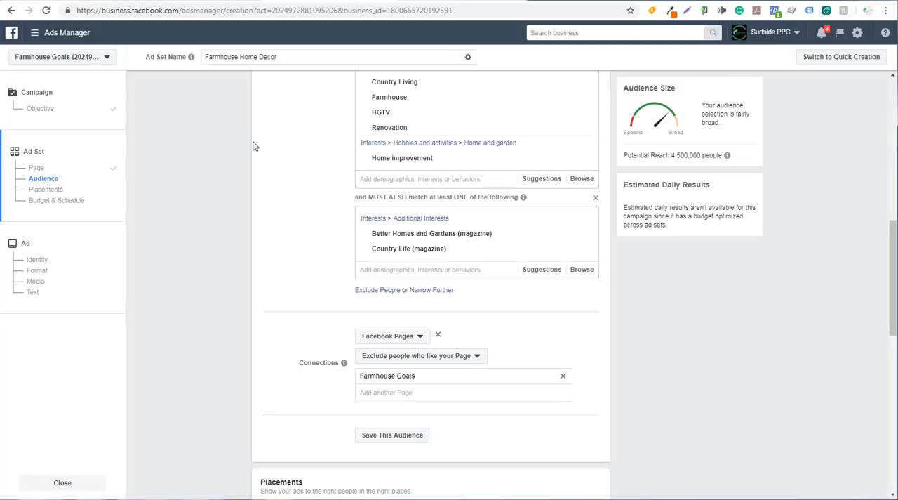
Step: Narrow the audience further with a third condition requiring the Home Décor Products interest
mouse_move(373, 236)
click(431, 291)
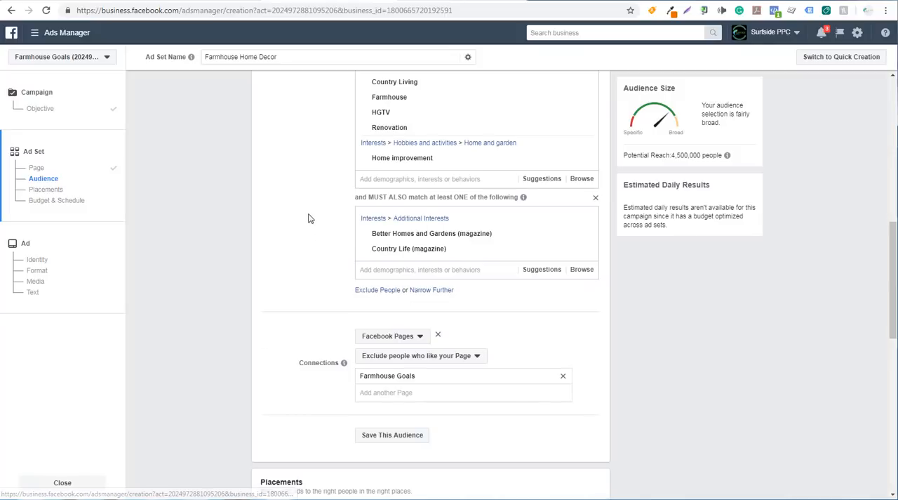
scroll(344, 249, up, 2)
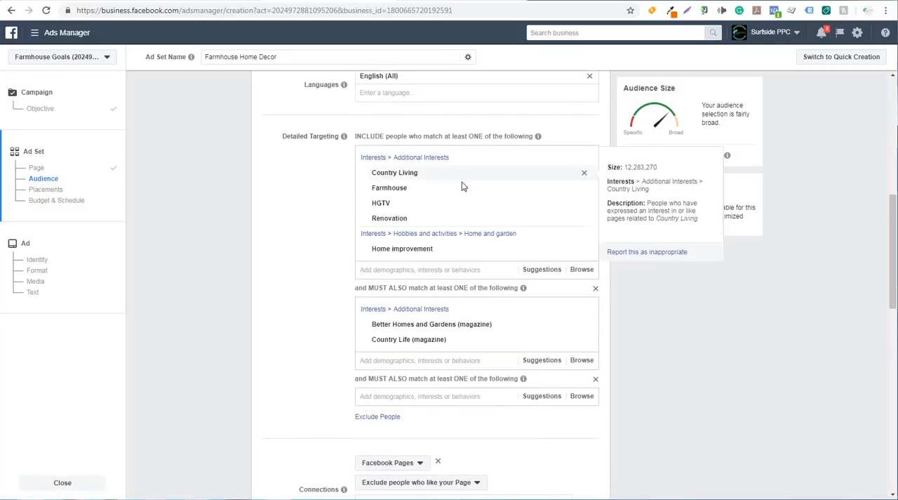
scroll(325, 244, down, 2)
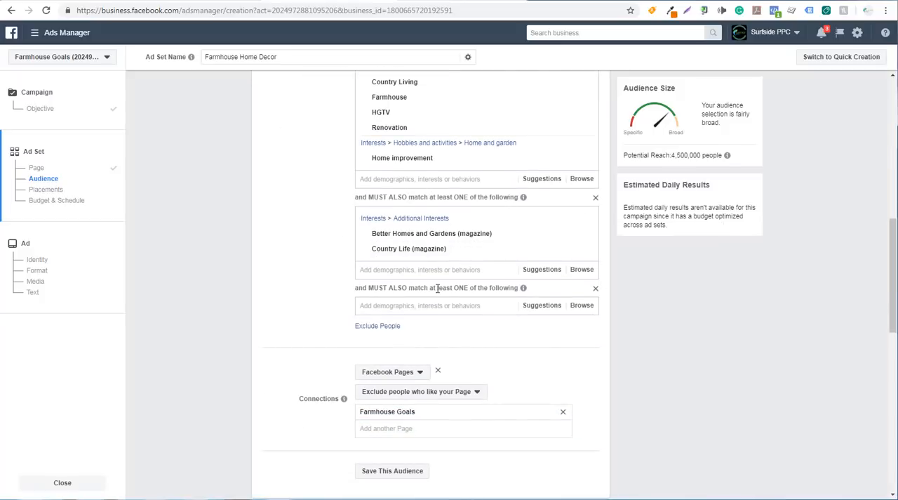
click(382, 302)
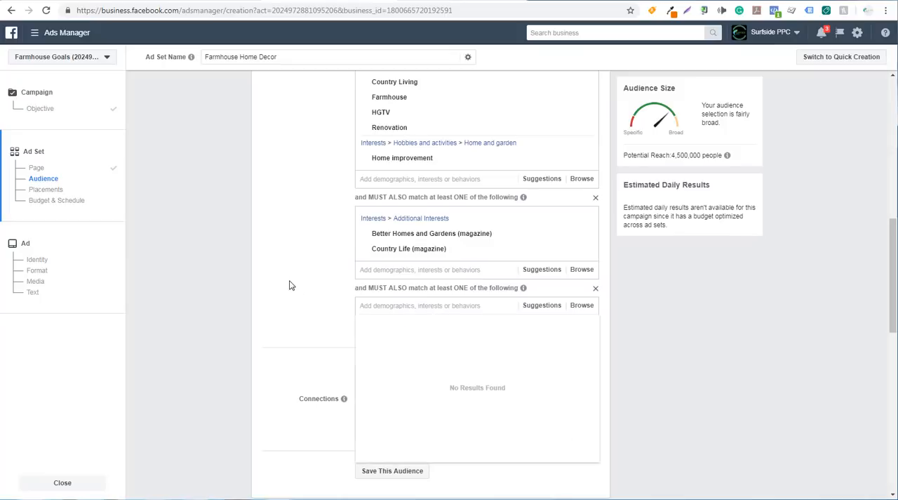
text(home)
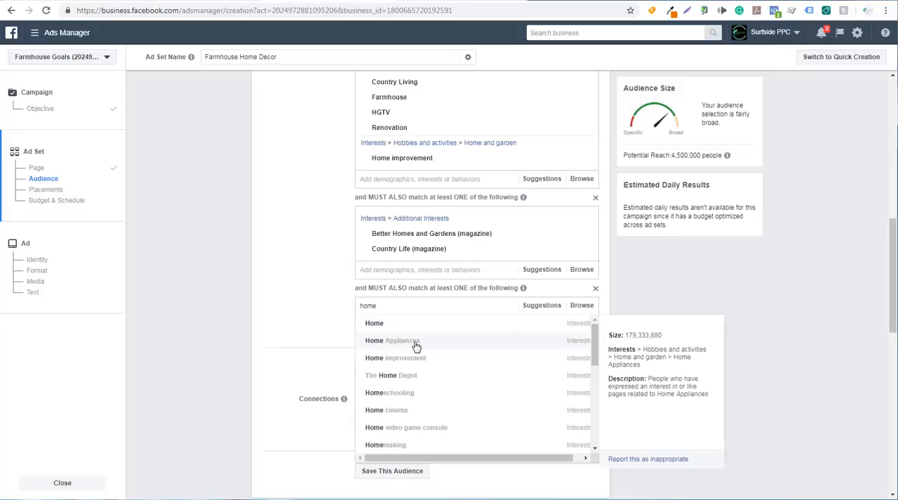
scroll(454, 361, down, 3)
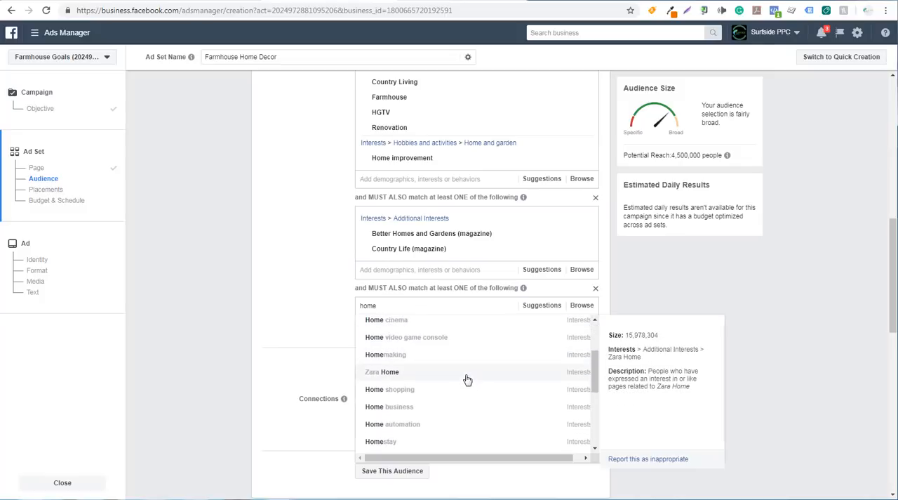
scroll(456, 372, down, 3)
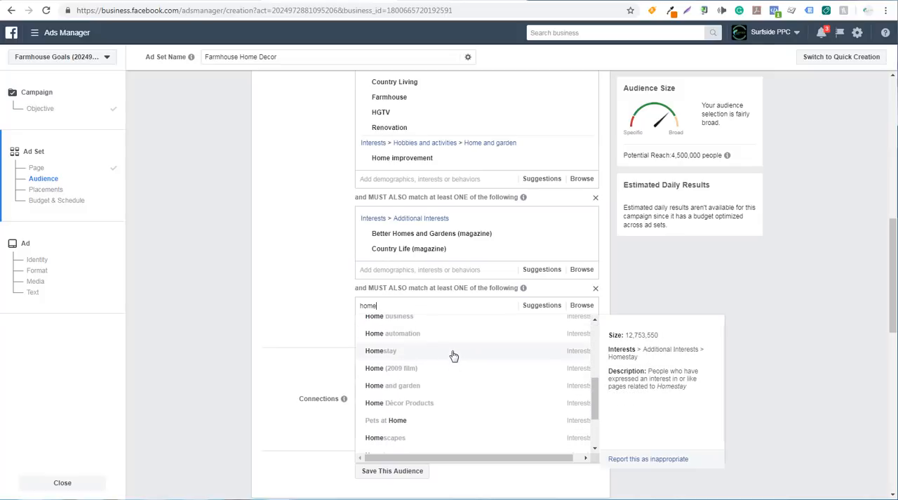
click(446, 404)
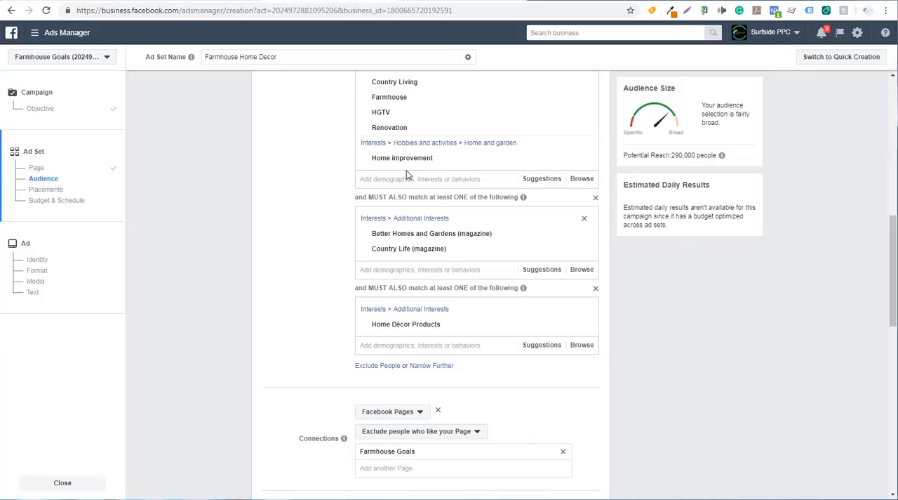
Step: Review the included interests and the two narrowing conditions in the ad set's detailed targeting
mouse_move(404, 99)
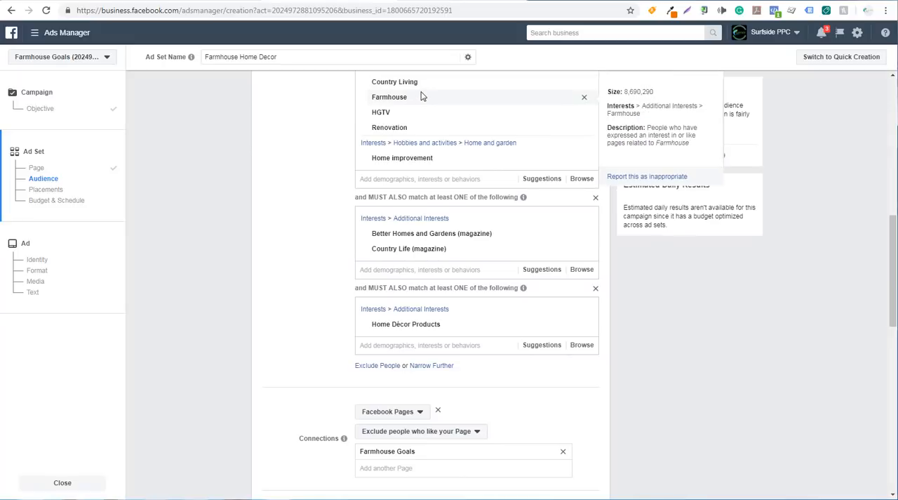
mouse_move(442, 87)
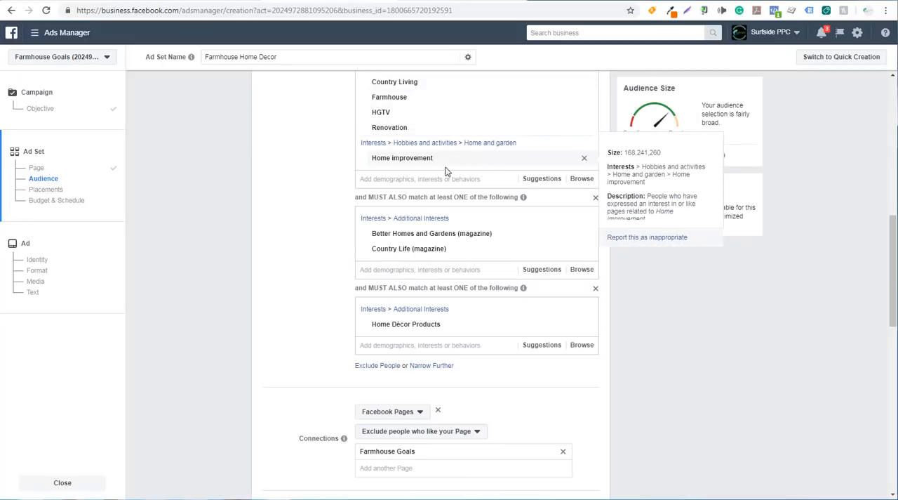
mouse_move(410, 235)
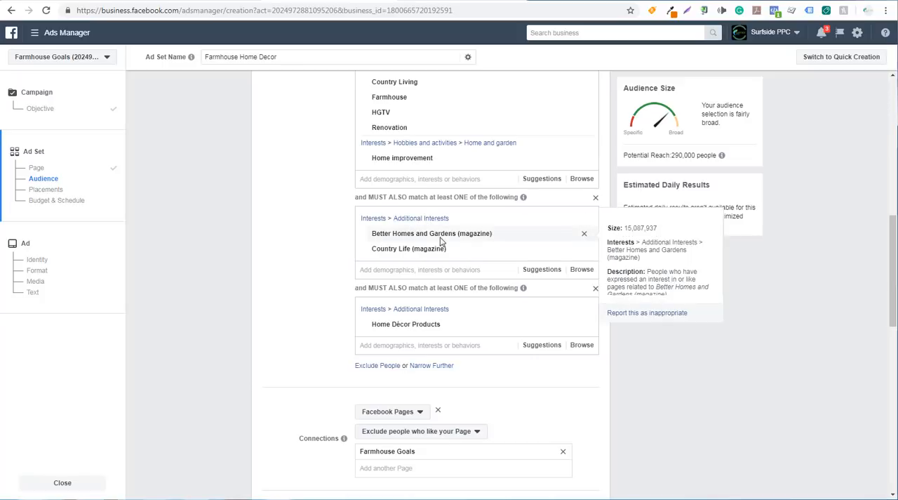
mouse_move(400, 254)
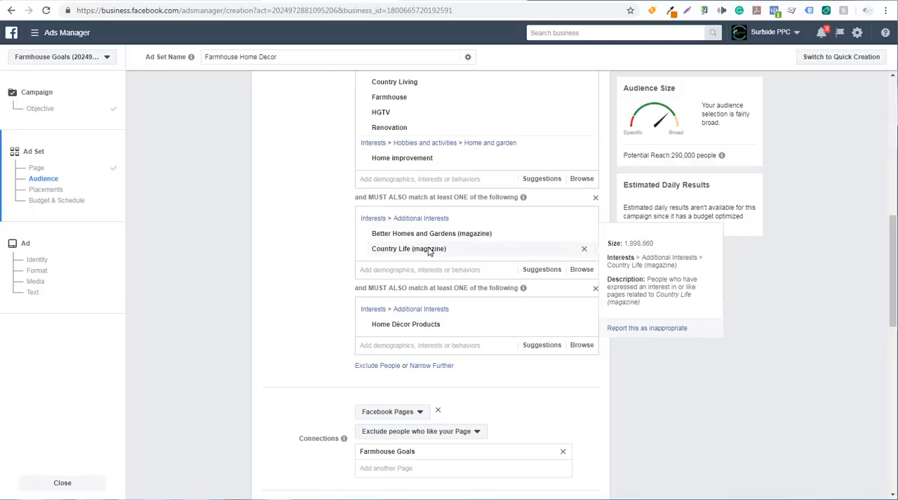
mouse_move(427, 324)
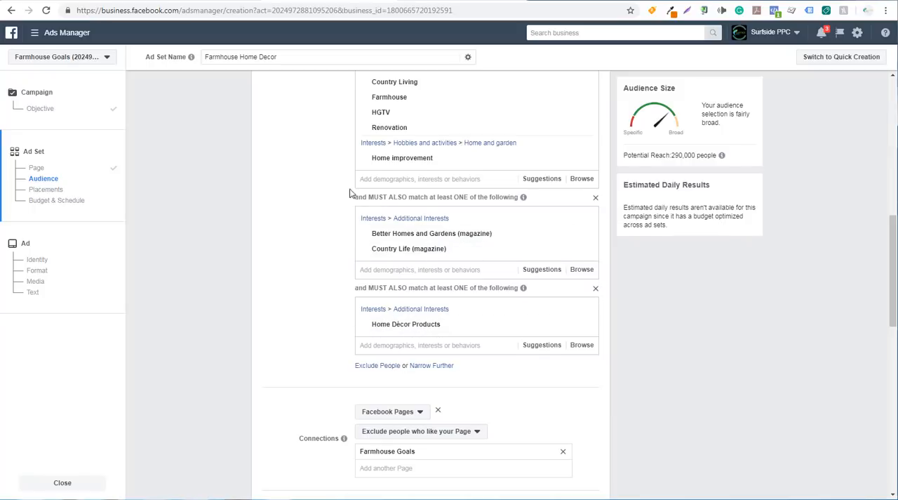
mouse_move(470, 129)
scroll(289, 144, up, 1)
mouse_move(383, 179)
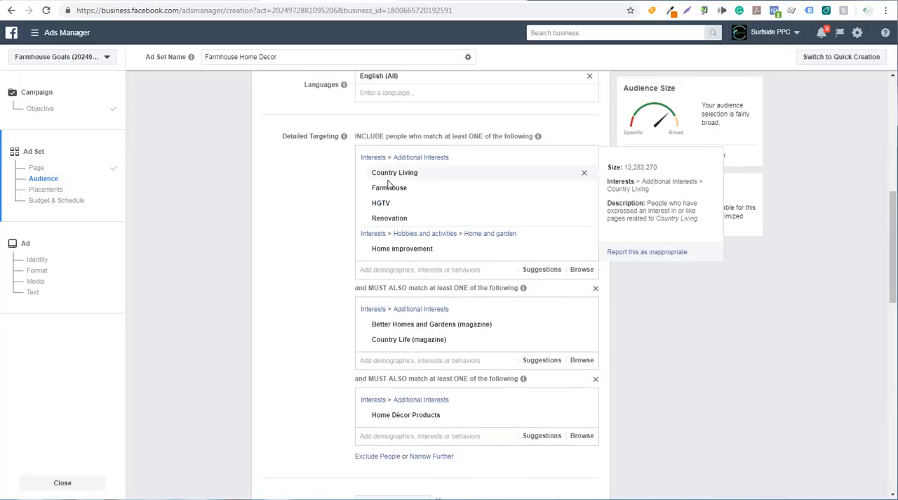
mouse_move(416, 345)
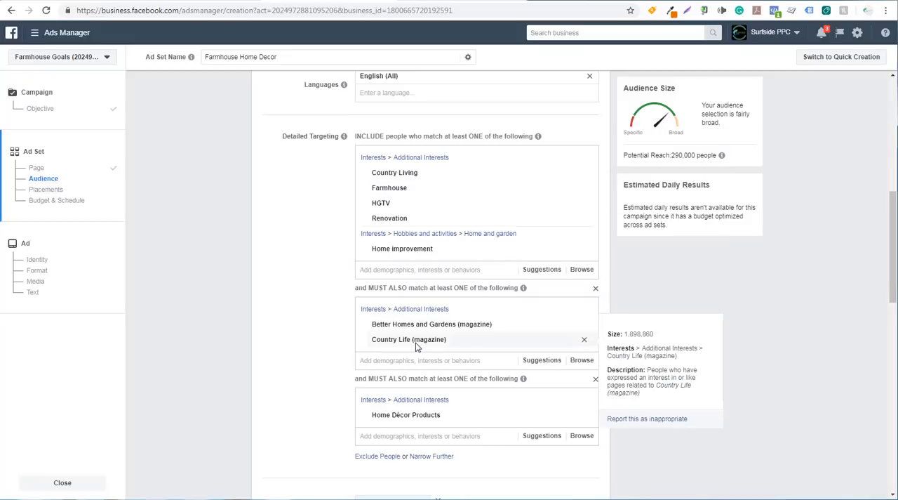
mouse_move(419, 419)
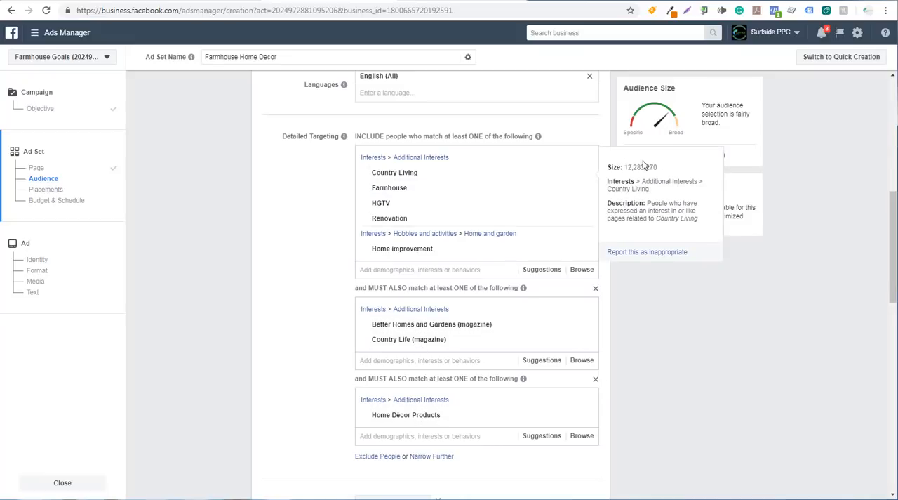
scroll(294, 283, down, 3)
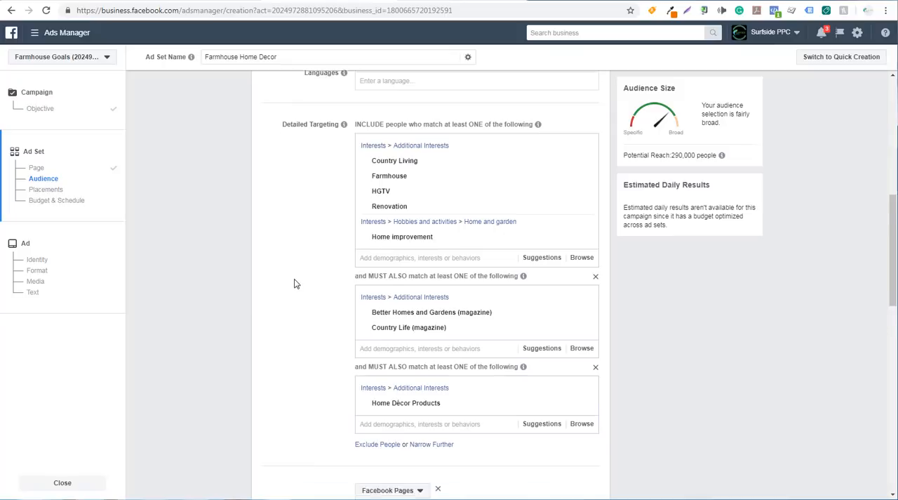
Step: Look through the manual placement options for the ad set and return to Automatic Placements
scroll(300, 272, down, 2)
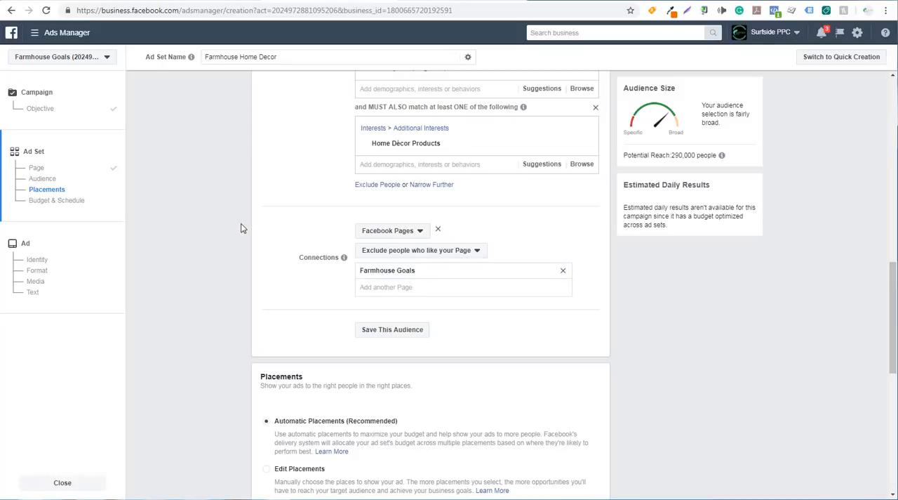
scroll(234, 203, down, 3)
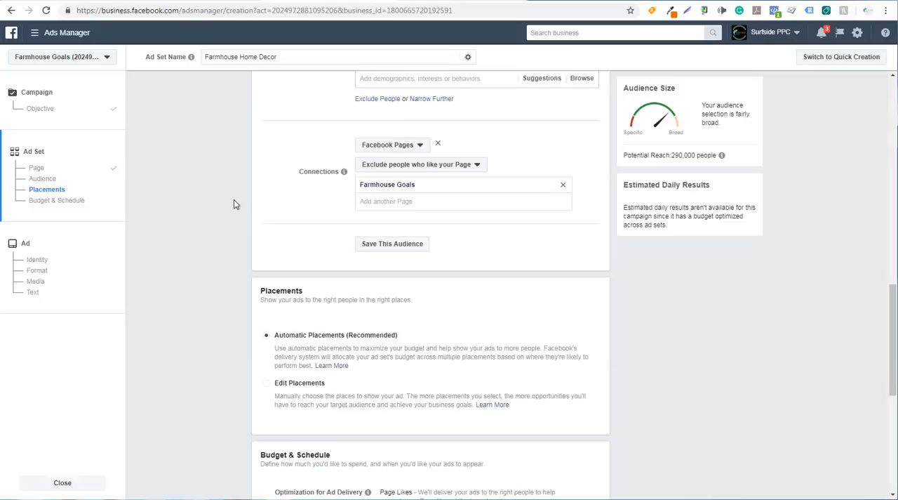
scroll(220, 204, down, 1)
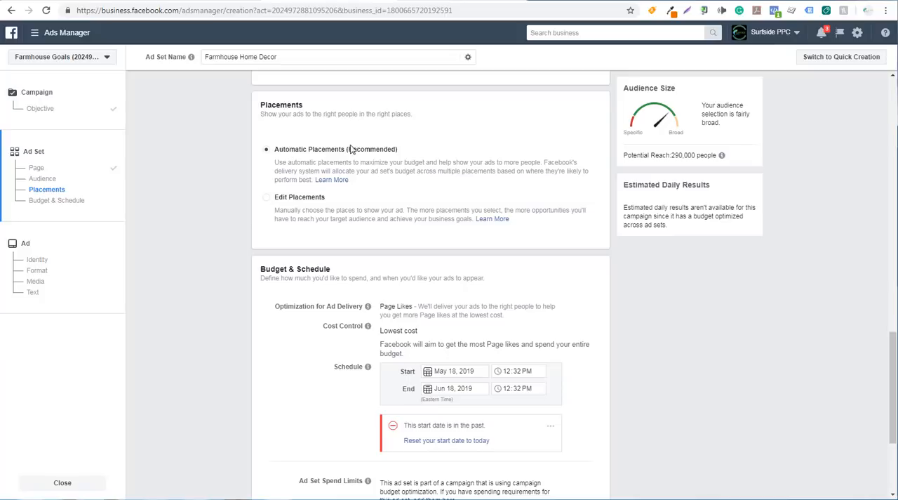
click(266, 197)
scroll(235, 235, down, 3)
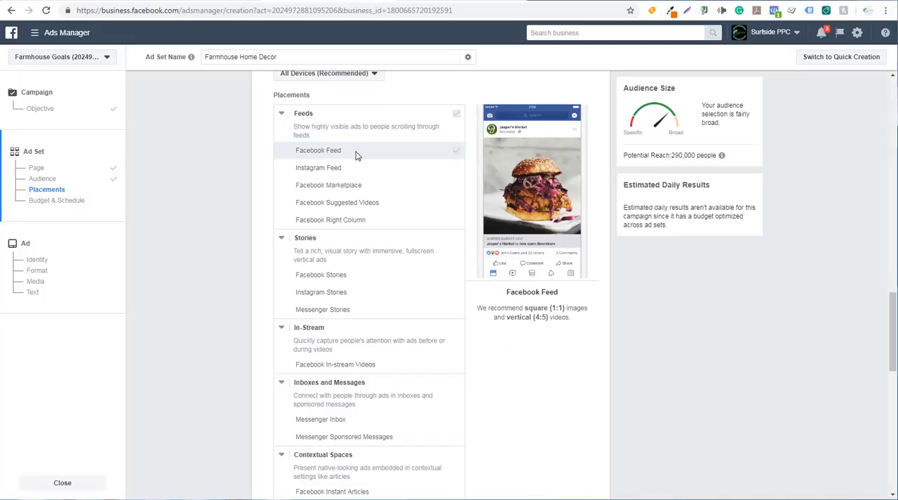
scroll(323, 225, down, 3)
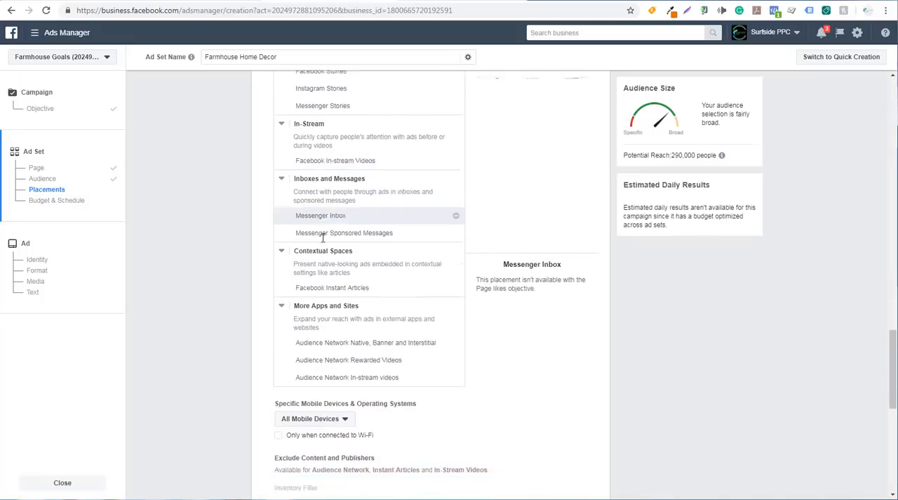
scroll(330, 242, down, 1)
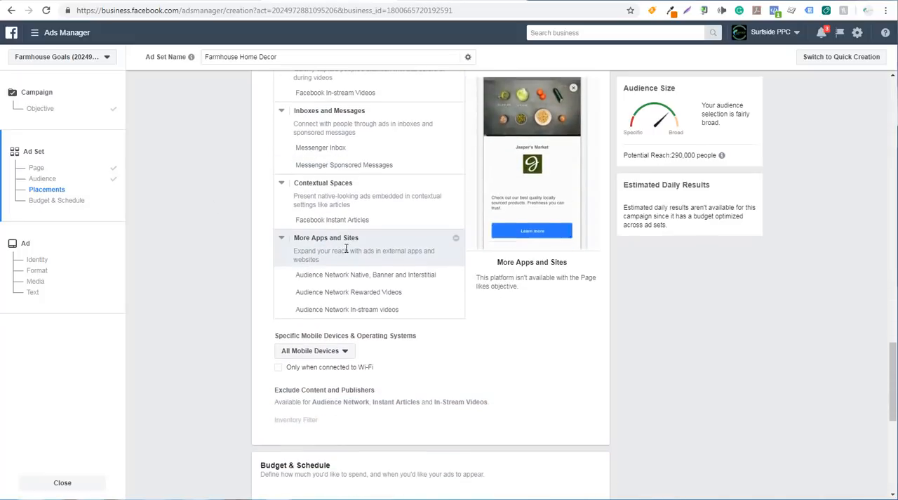
scroll(227, 270, up, 5)
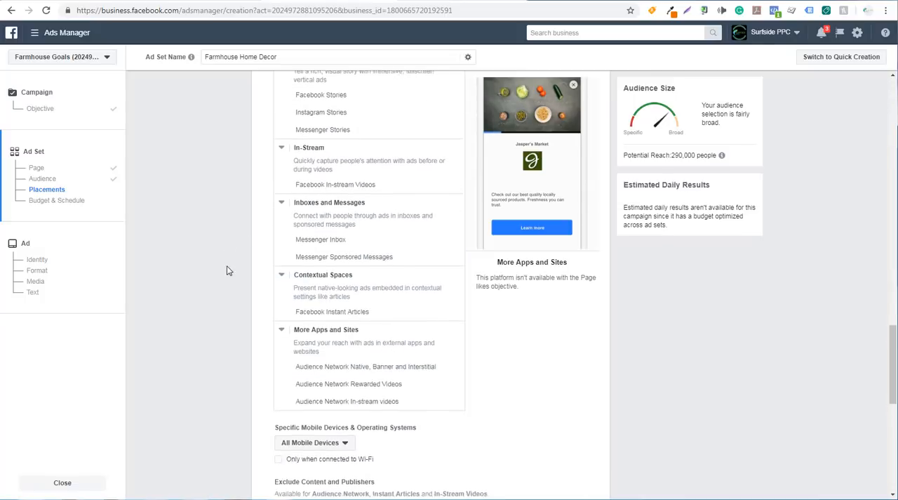
scroll(229, 218, up, 1)
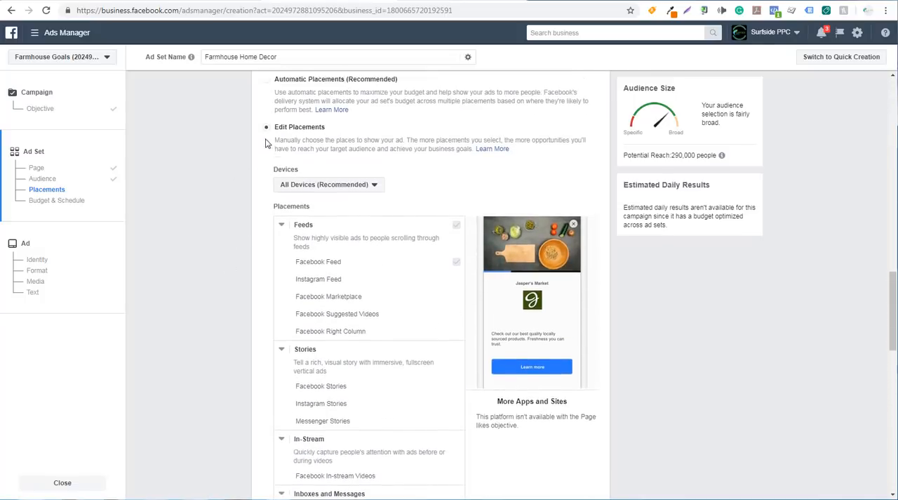
click(267, 149)
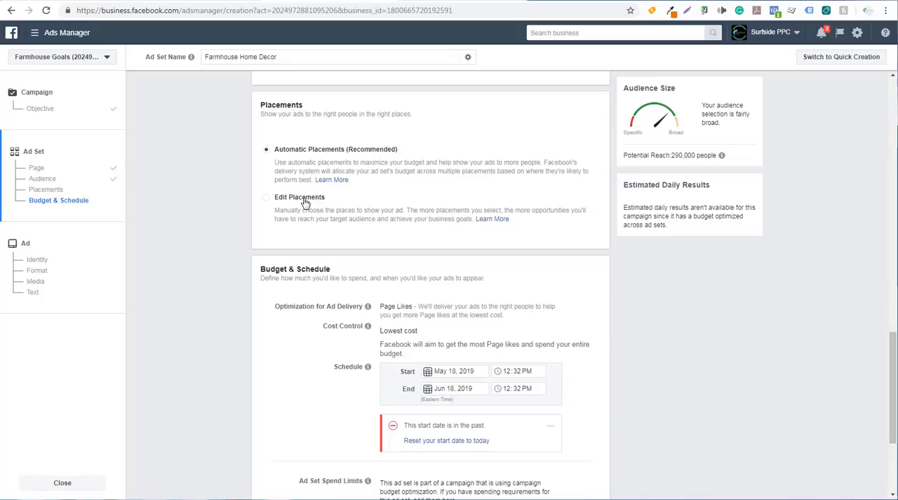
Step: Reset the ad set's schedule start date to today and continue to the ad setup
scroll(188, 228, down, 1)
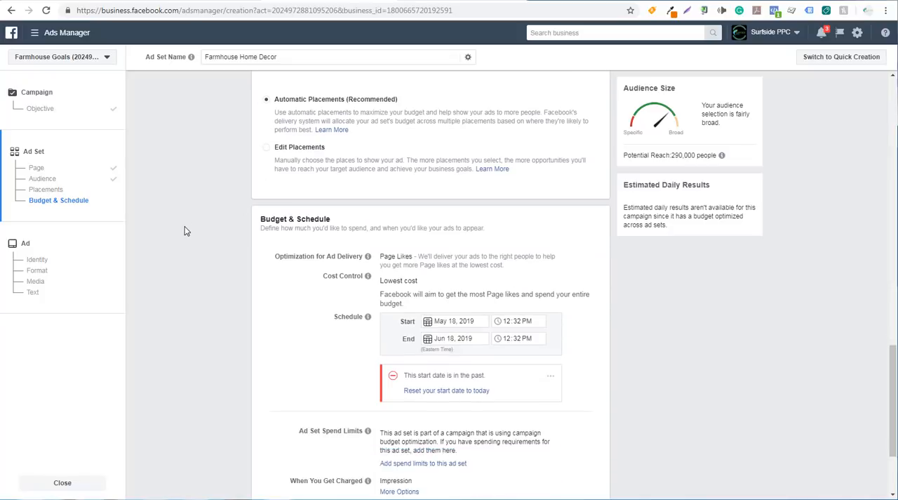
scroll(236, 203, down, 1)
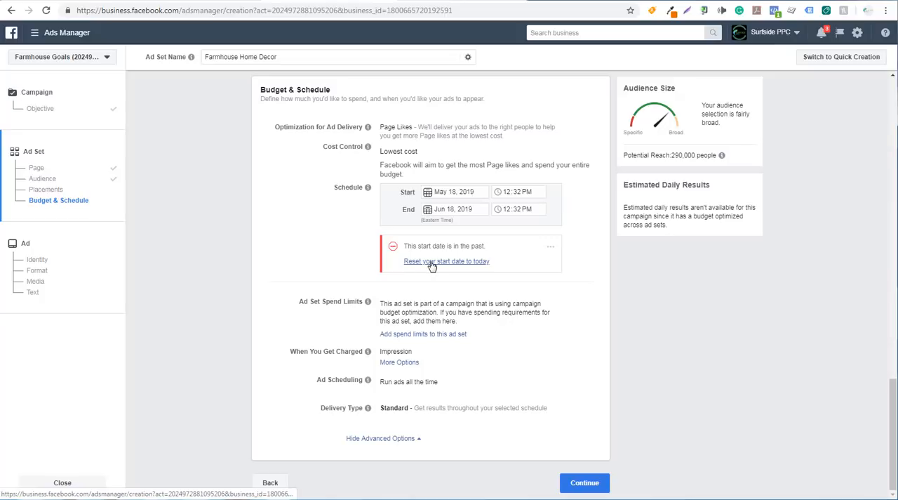
click(431, 262)
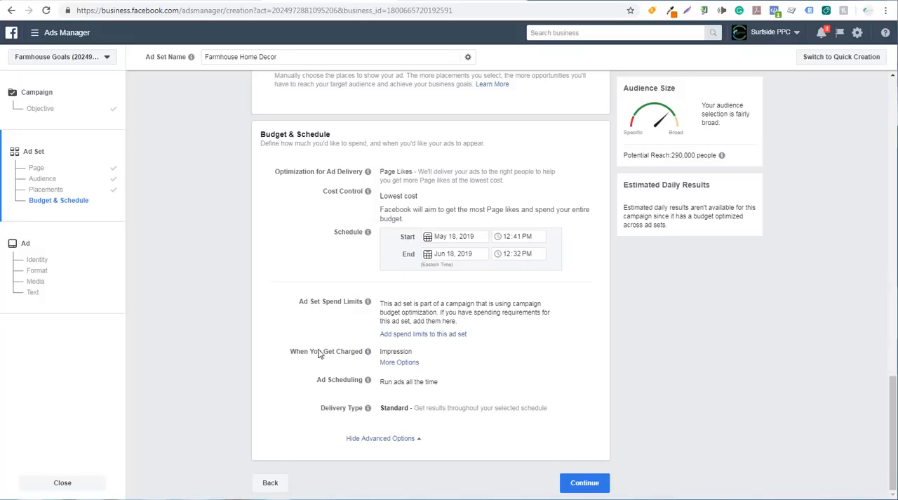
mouse_move(392, 353)
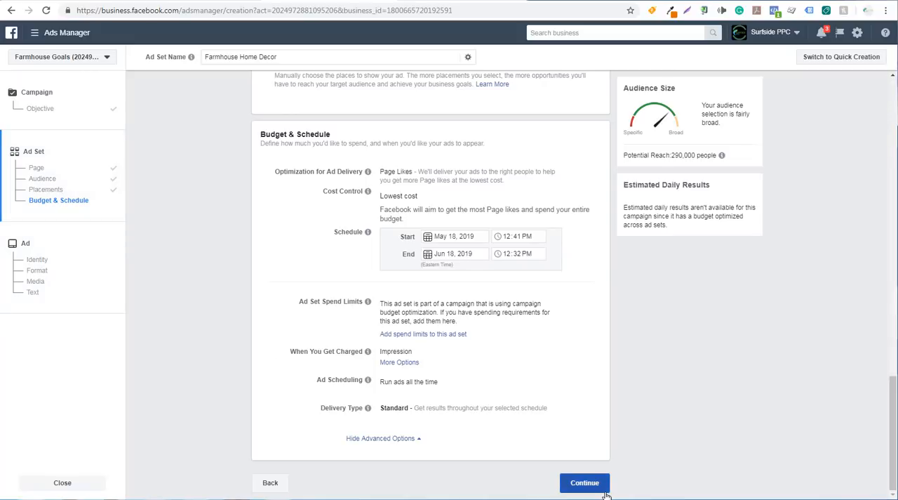
click(585, 483)
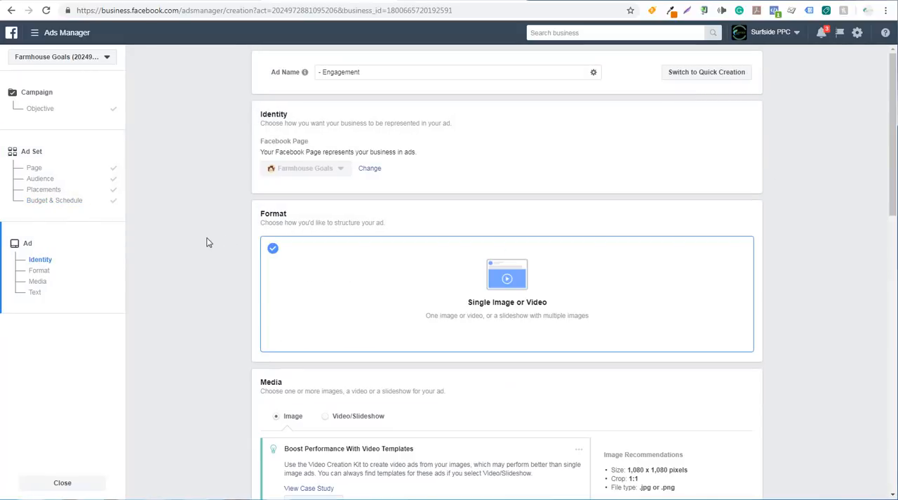
Step: Name the ad "Page Likes Ad Farmhouse Goals"
click(410, 73)
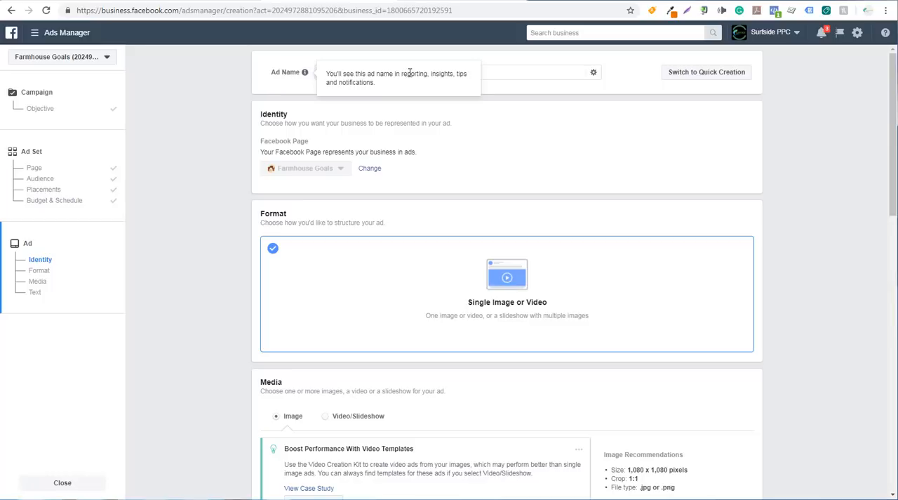
triple_click(507, 70)
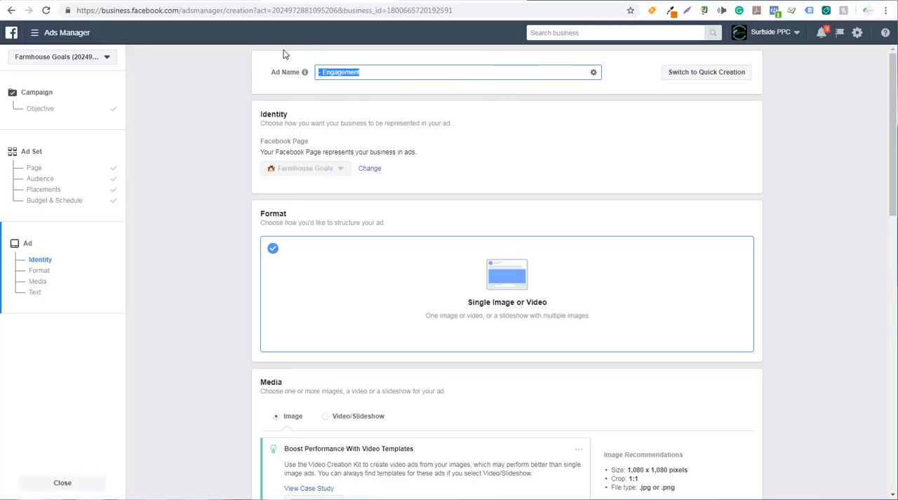
text(Page Likes Ad )
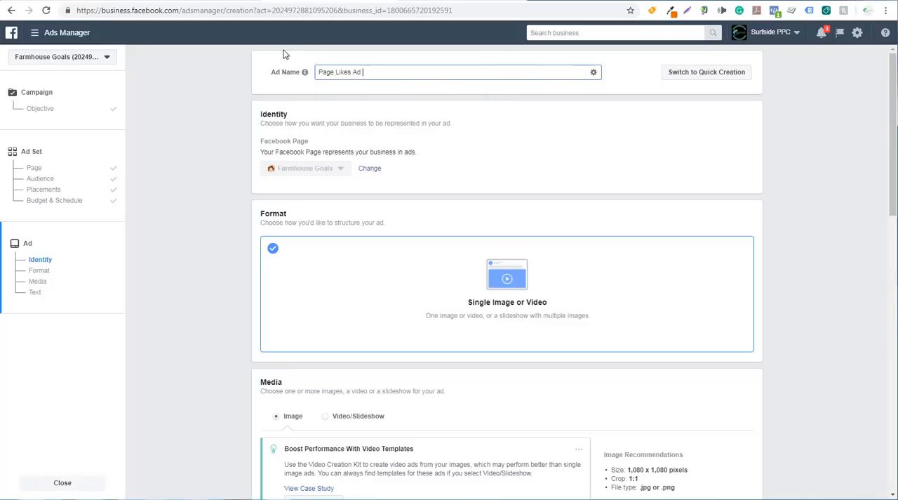
text(Farmhouse Goals)
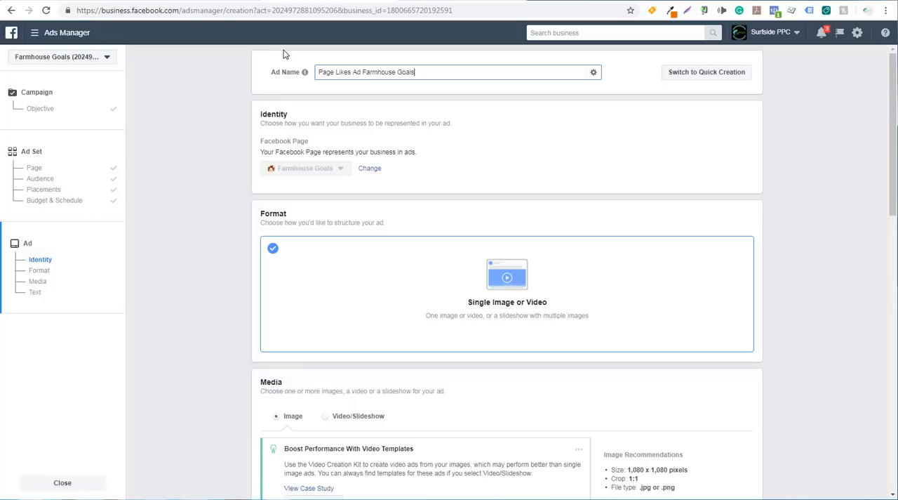
Step: Replace the default ad image with the six images farmhouse-ad-1.png to farmhouse-ad-6.png and check the image of each ad
scroll(210, 130, down, 2)
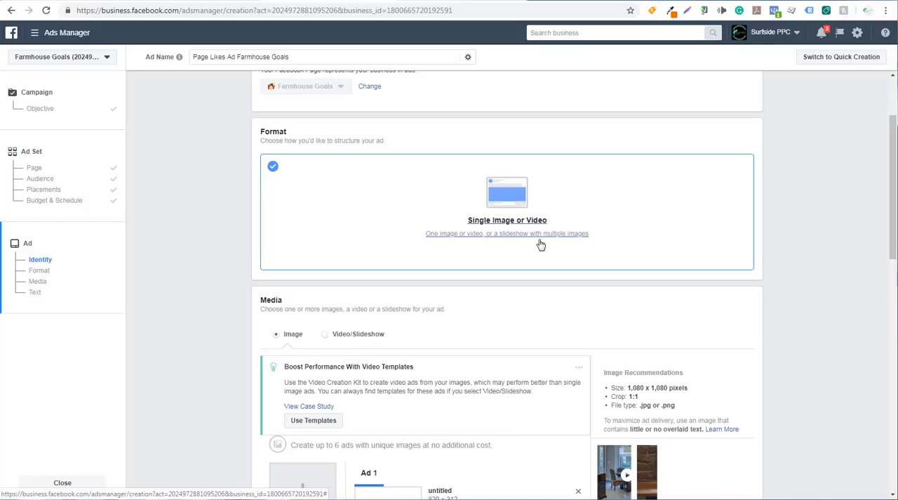
scroll(203, 250, down, 3)
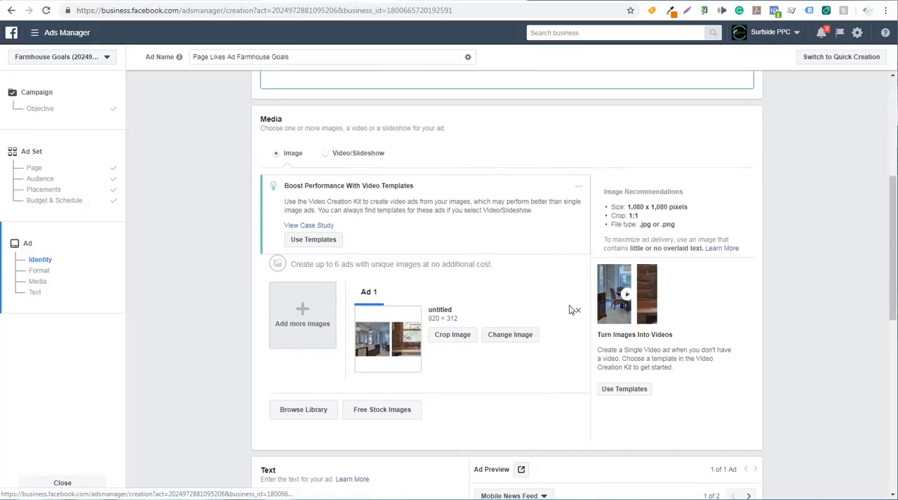
click(578, 312)
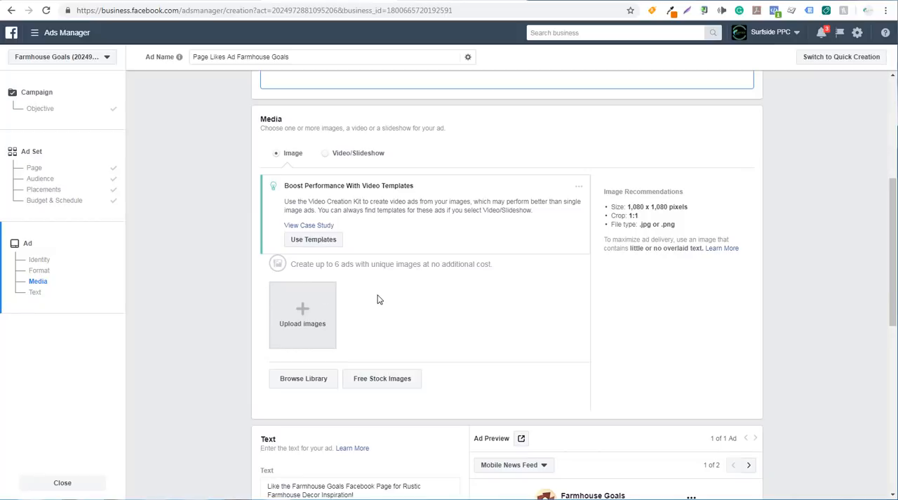
click(302, 315)
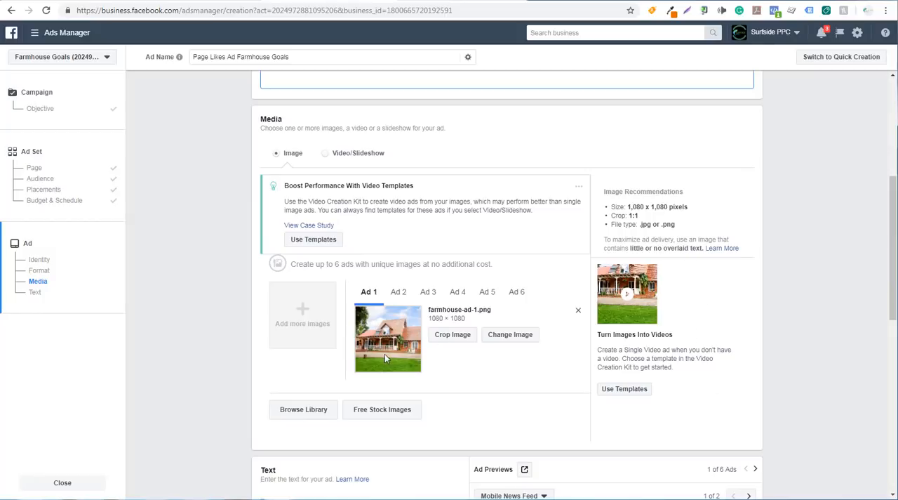
click(399, 291)
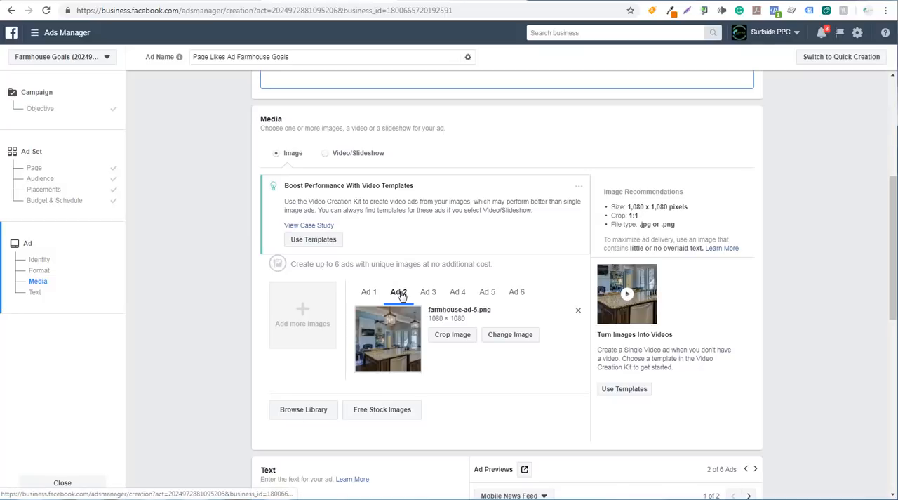
click(428, 291)
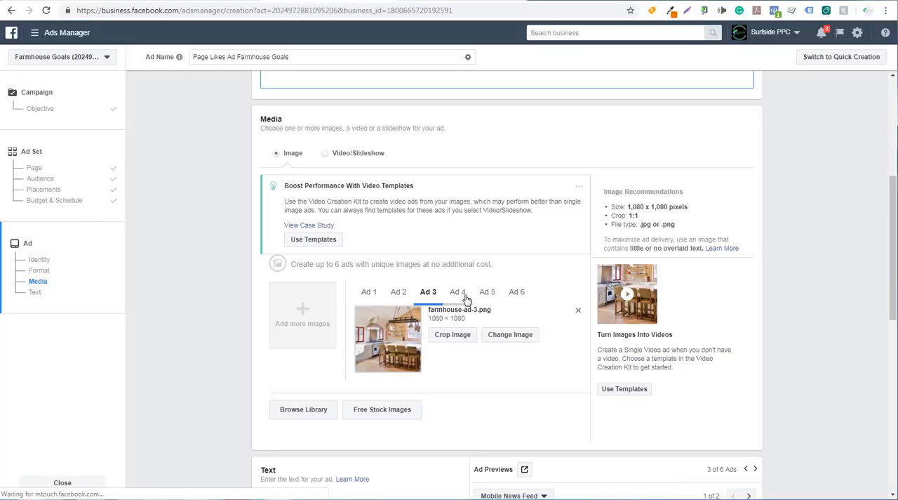
click(463, 293)
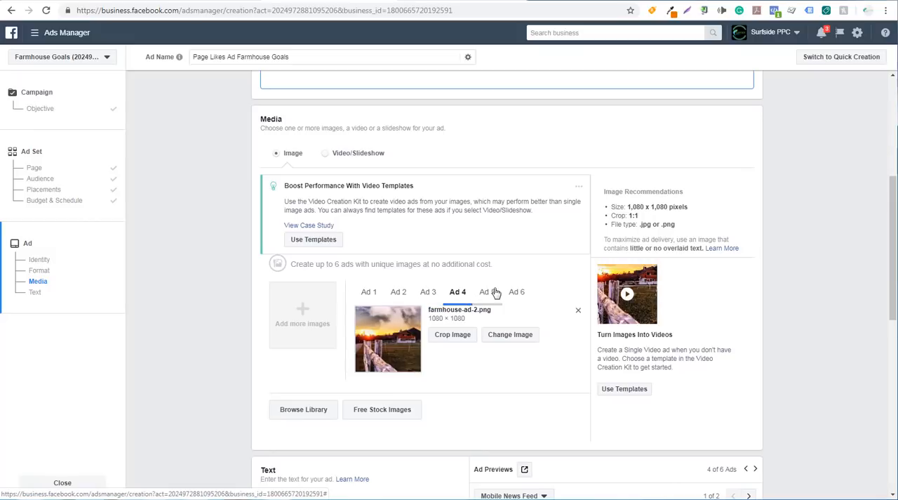
click(495, 292)
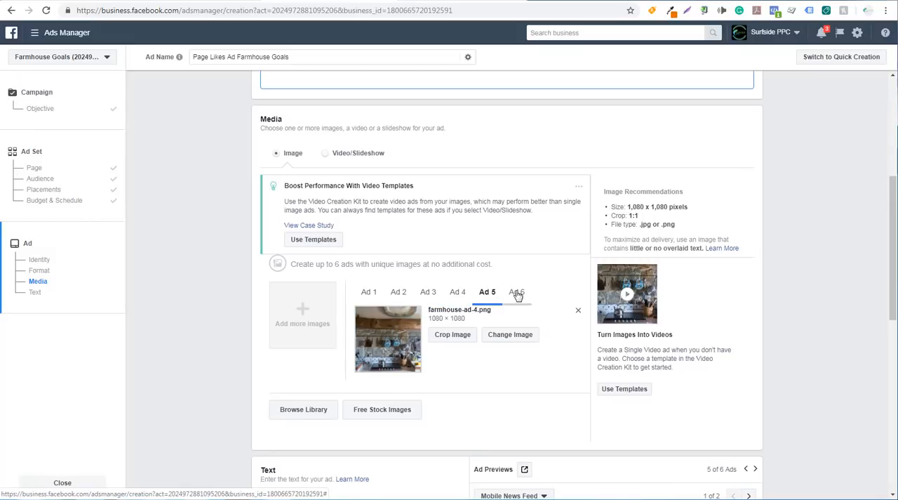
click(517, 292)
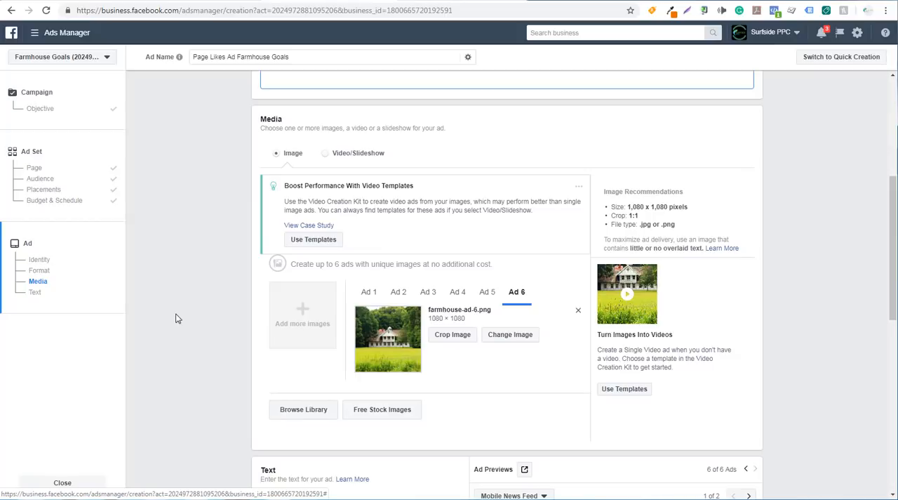
Step: Review the ad text, preview and conversion tracking, and confirm the campaign
scroll(205, 280, down, 4)
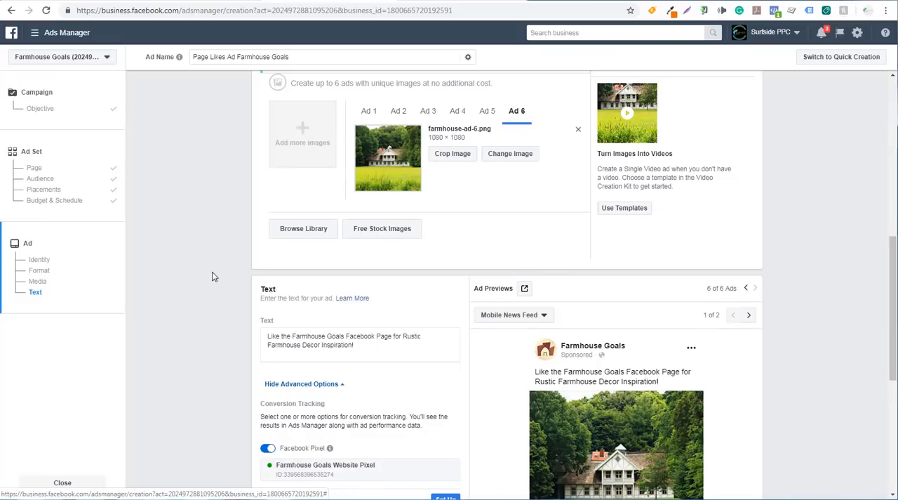
scroll(212, 276, down, 1)
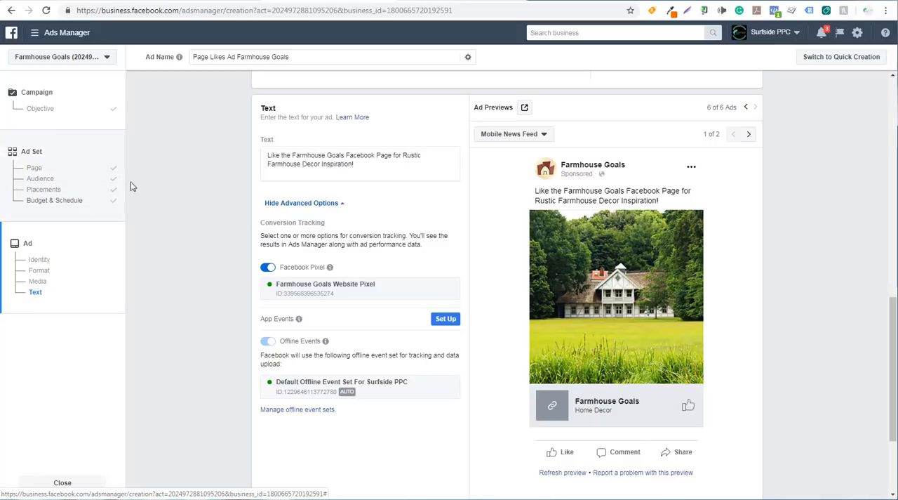
scroll(203, 193, down, 1)
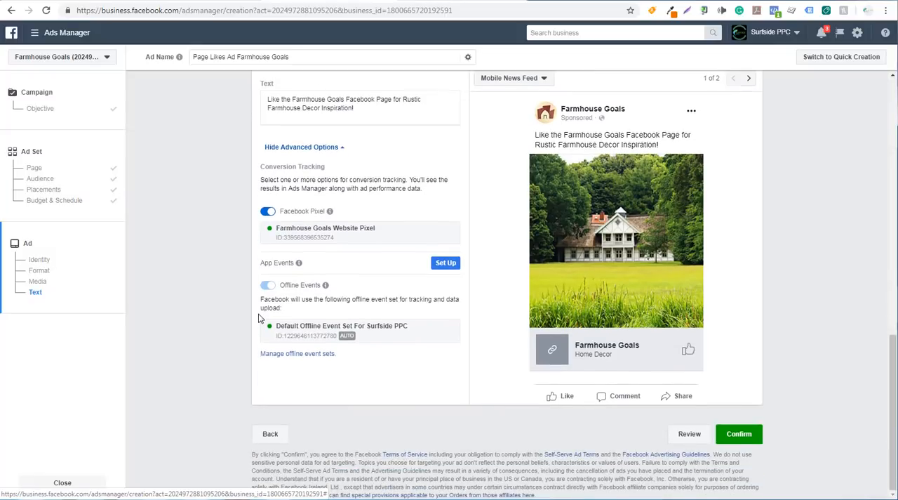
click(750, 442)
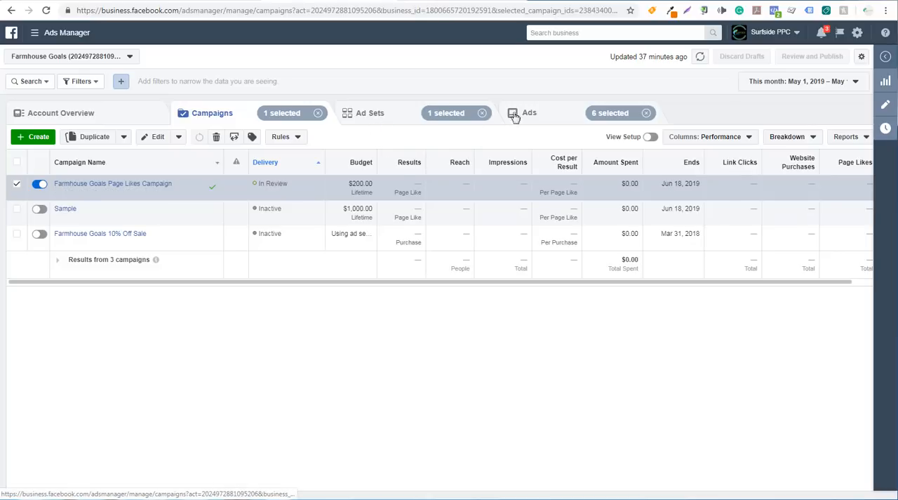
Step: Duplicate all six ads once into the existing Farmhouse Home Decor ad set of the Farmhouse Goals Page Likes Campaign
click(541, 117)
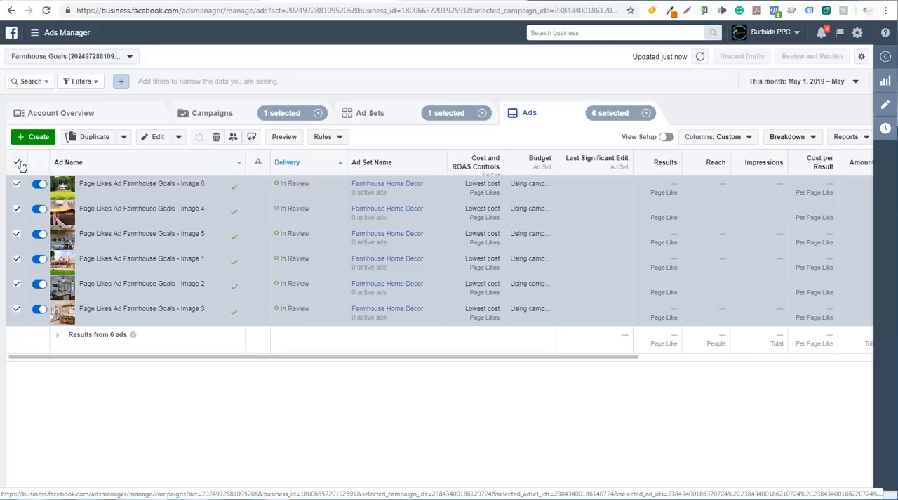
click(89, 137)
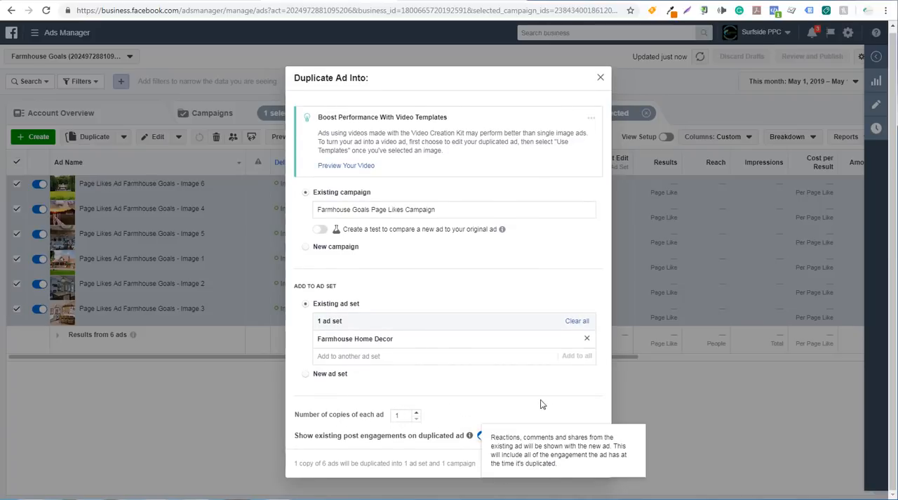
click(582, 463)
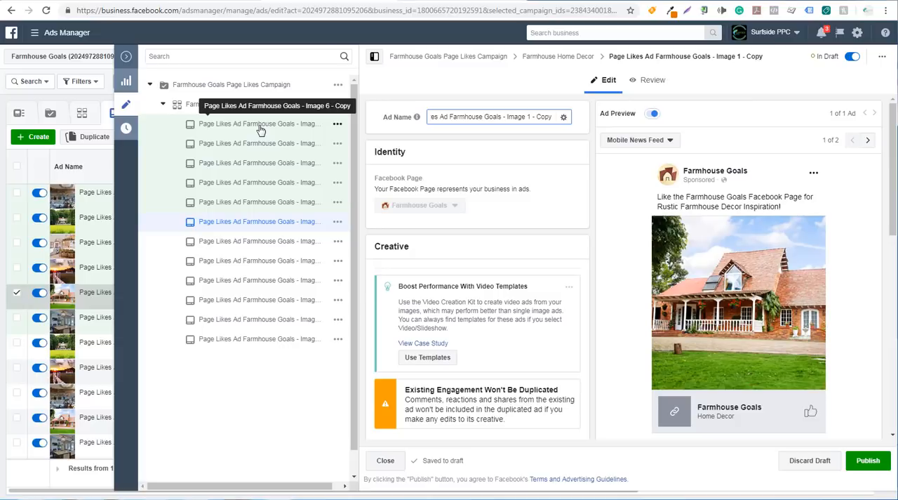
Step: Change the Image 1 copy's ad text to "Do You Like Farmhouse Decor? 'Like' Farmhouse Goals For The Top-Rated Farm Home Style Decorations!"
scroll(513, 276, down, 3)
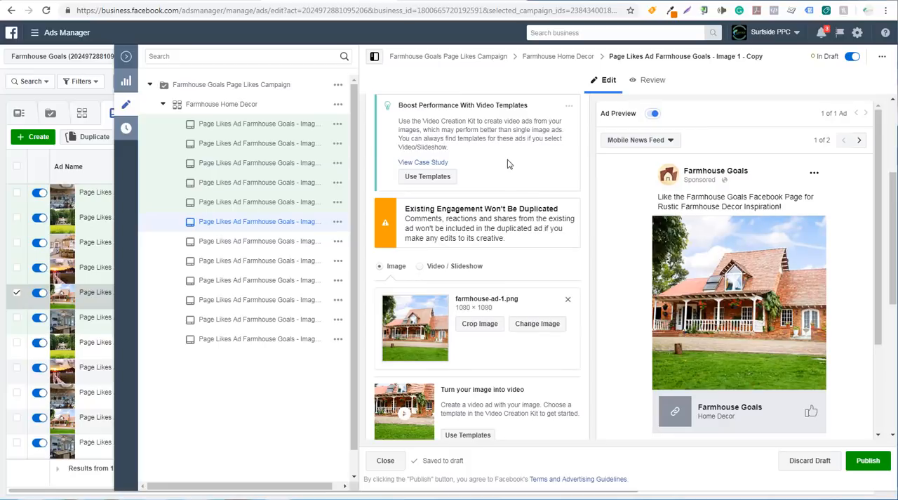
scroll(509, 157, down, 3)
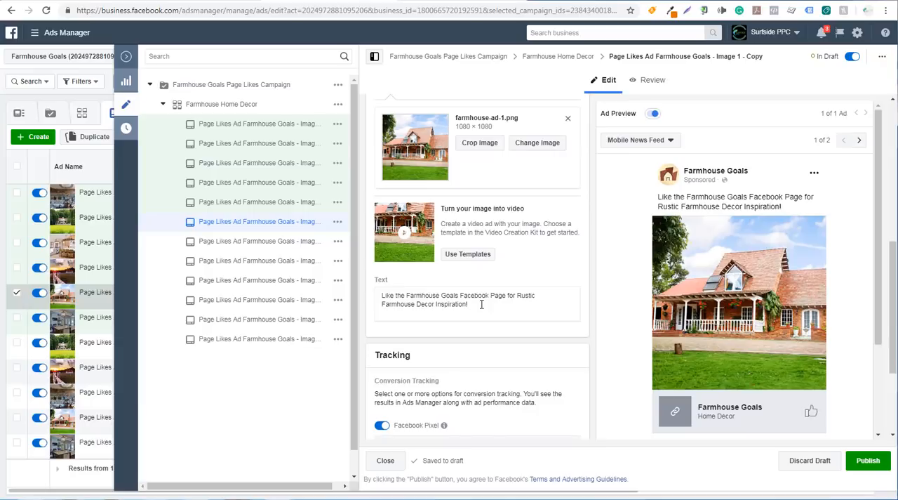
drag(481, 303, 372, 293)
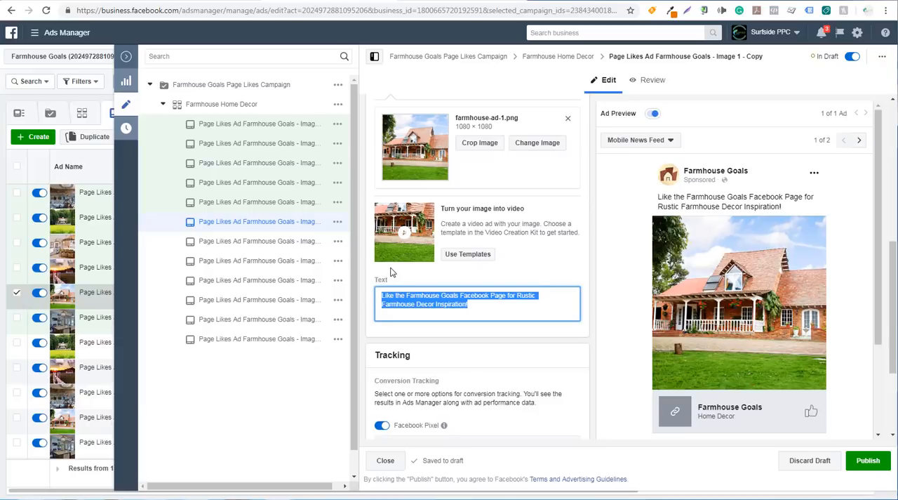
key(BackSpace)
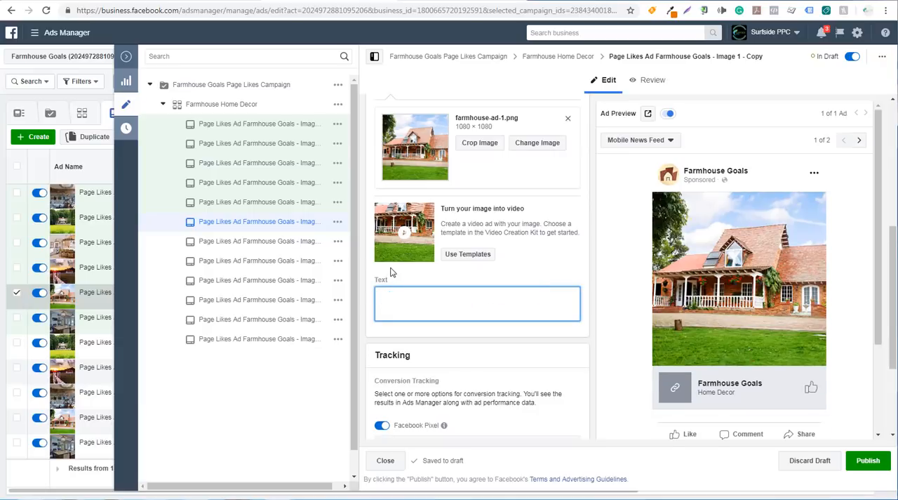
text(Do You Like Farmhouse Decor? Like Farmhouse G)
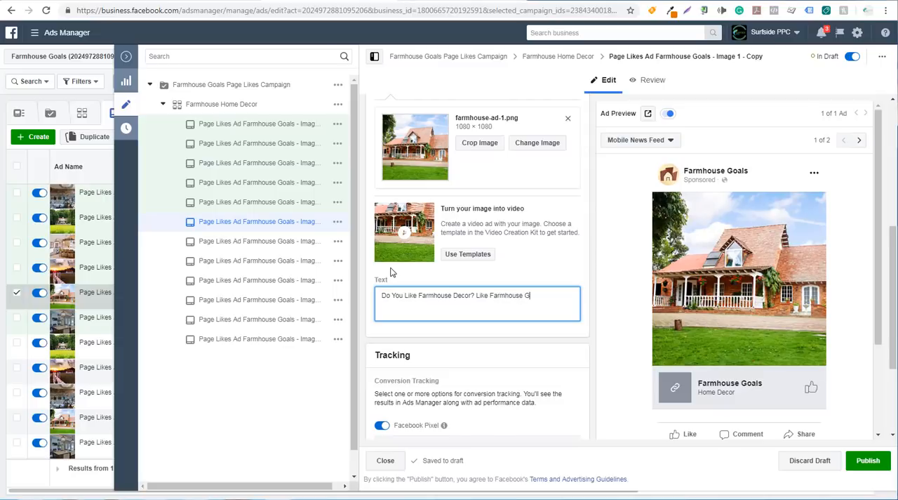
text(he Top-Rated Farm Home Style Decorations!)
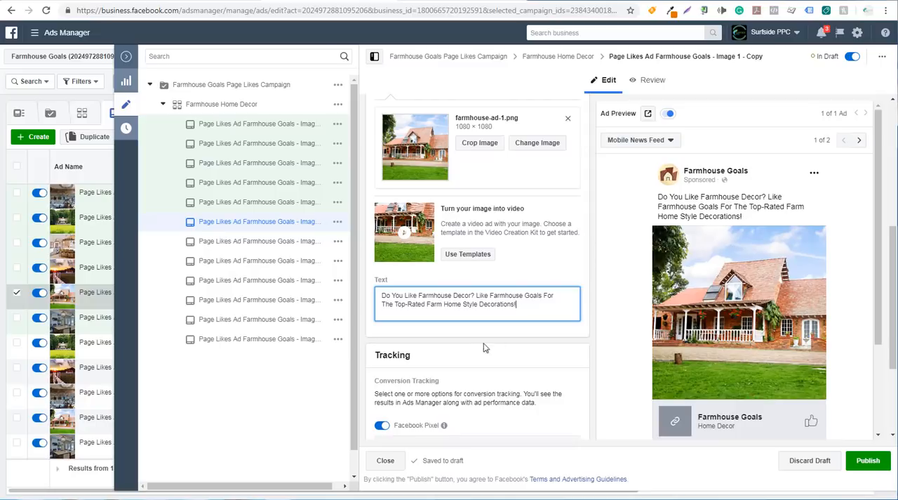
click(491, 295)
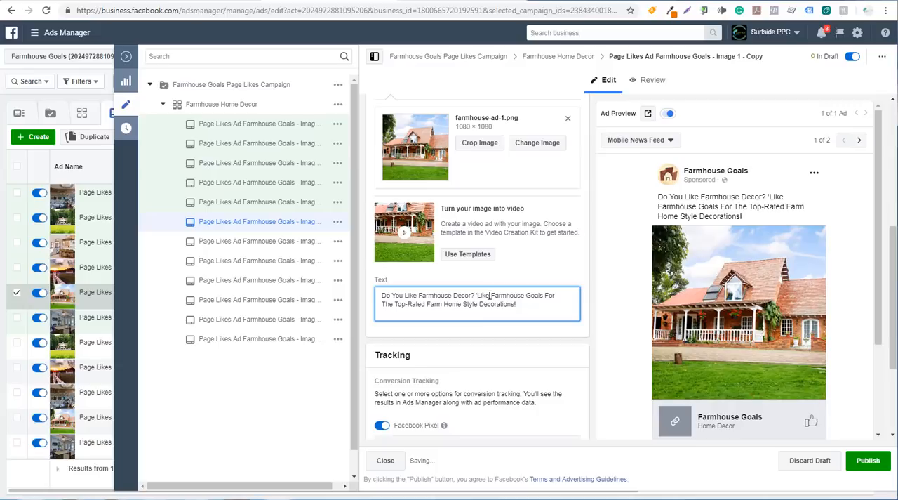
text(')
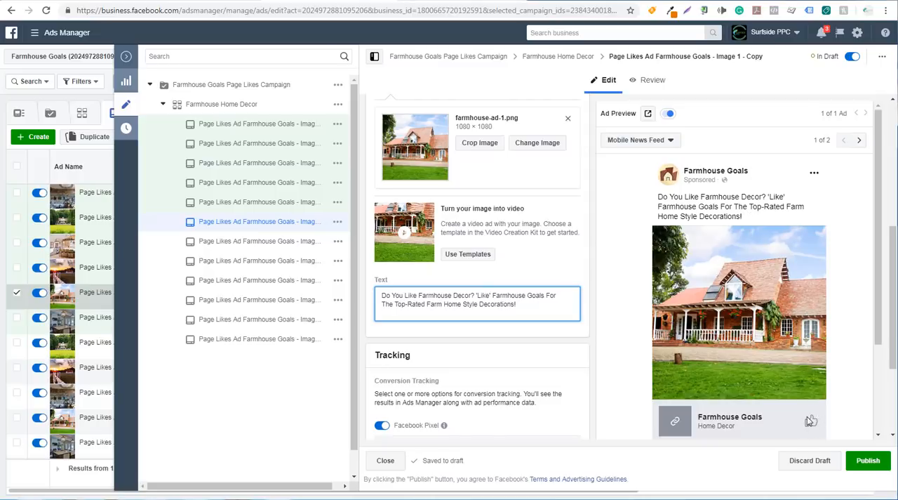
Step: Copy the new ad text from the Image 1 copy and replace the Image 2 copy's text with it
drag(537, 311, 363, 293)
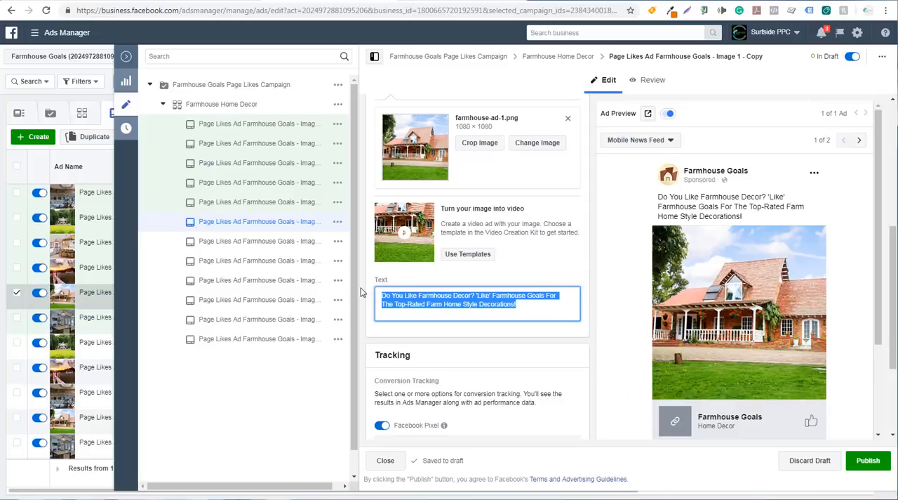
click(220, 203)
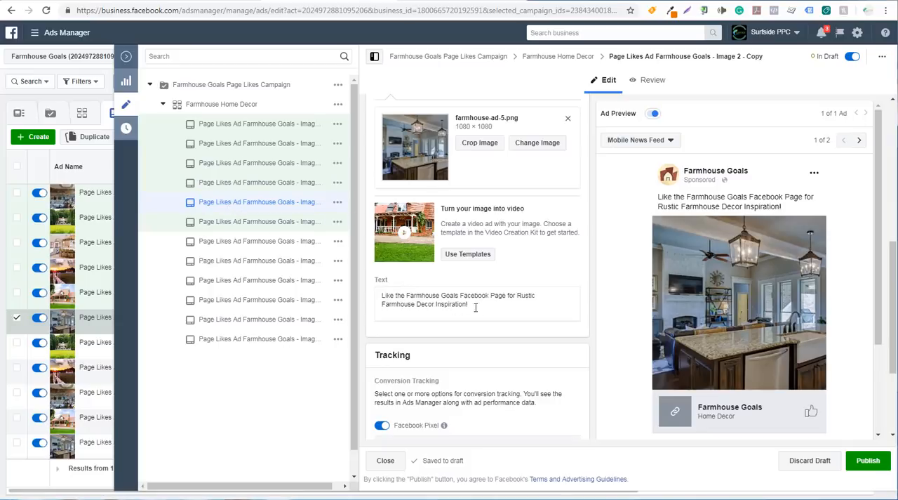
drag(482, 307, 366, 298)
key(ctrl+v)
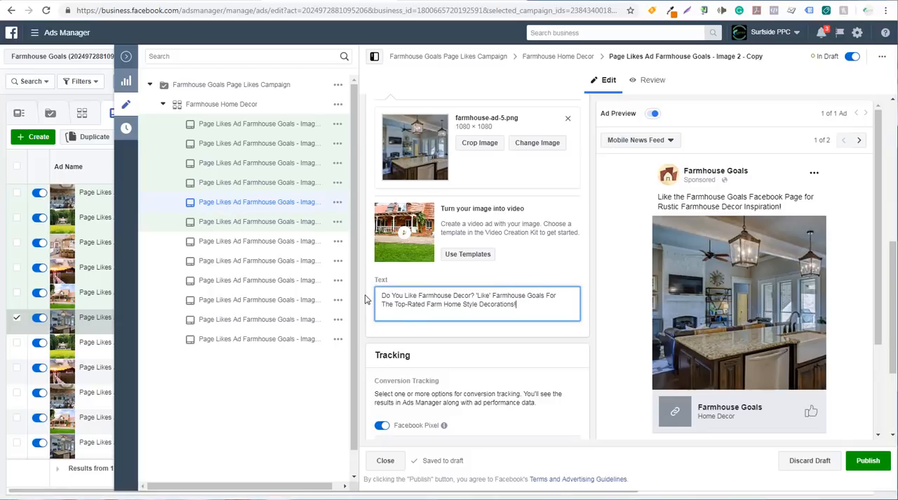
click(569, 200)
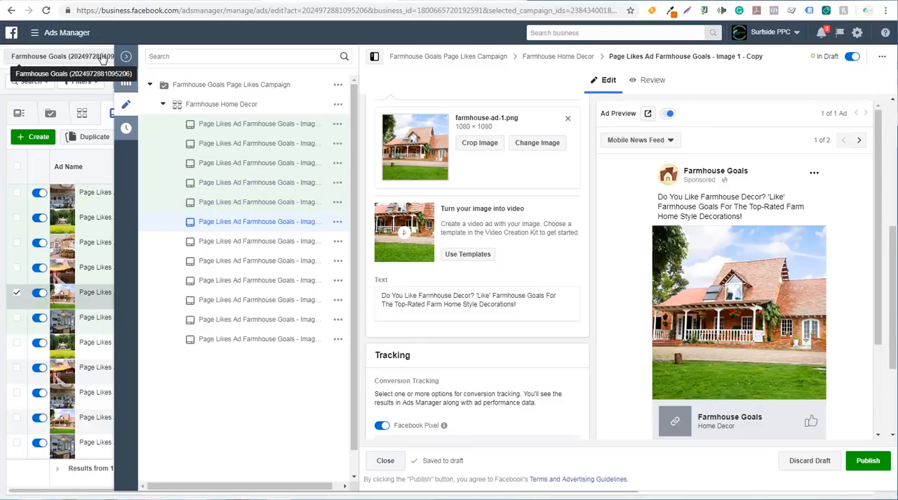
Step: Close the ad editor and publish all six duplicated draft ads
click(127, 59)
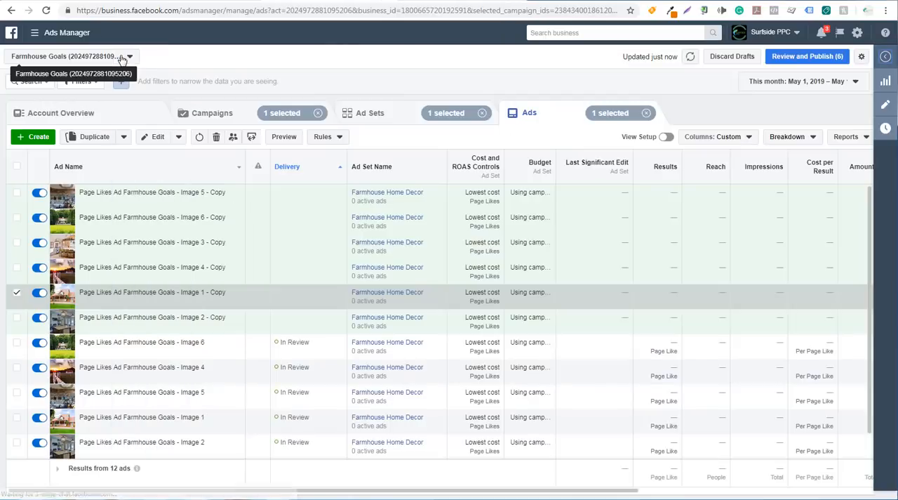
click(823, 62)
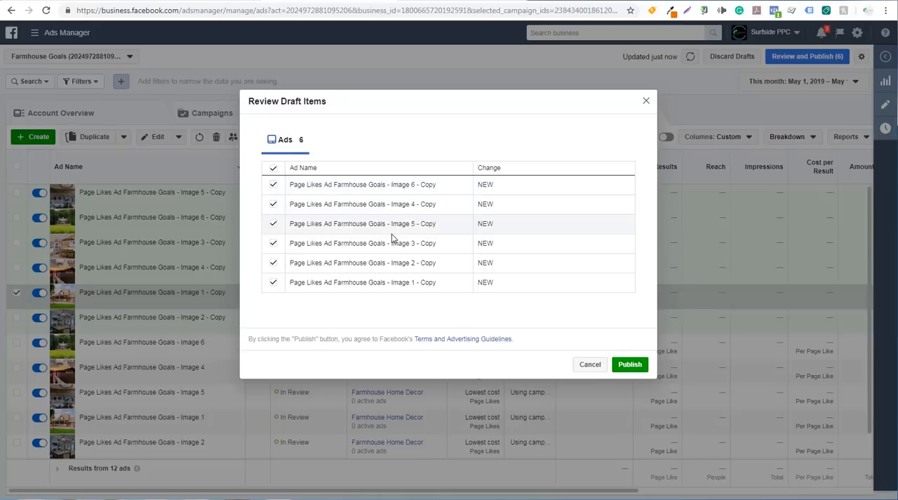
click(629, 363)
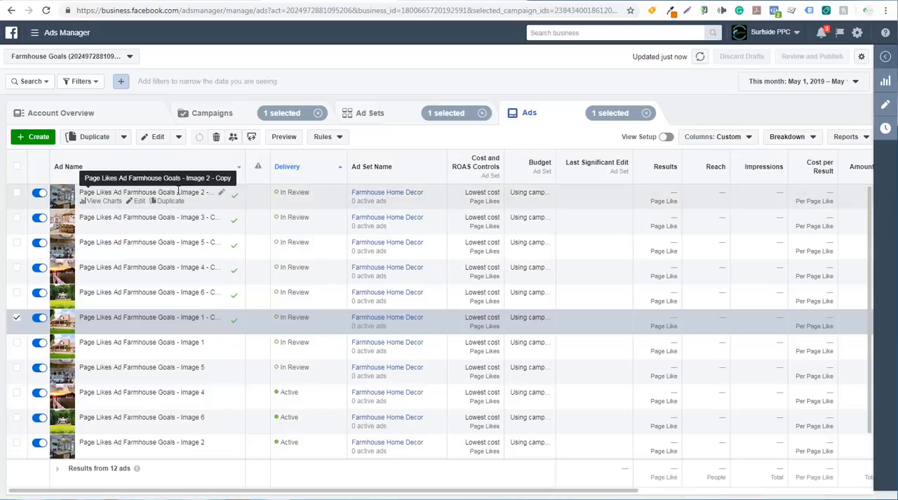
Step: Duplicate the Farmhouse Home Decor ad set once into its original campaign, keeping existing post engagements shown
click(369, 122)
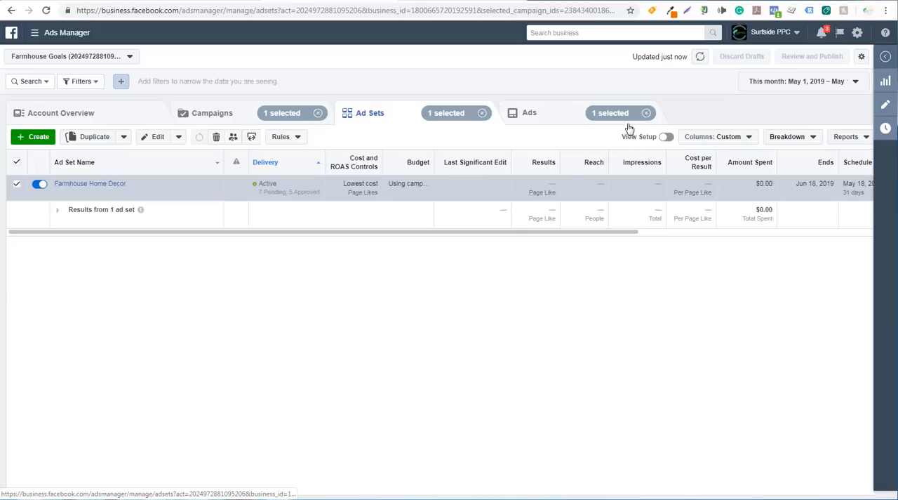
click(647, 112)
mouse_move(74, 185)
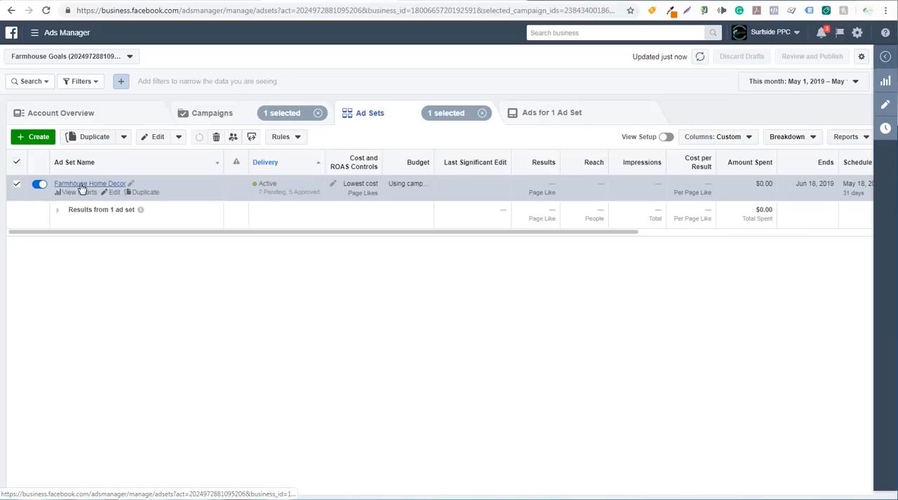
click(145, 192)
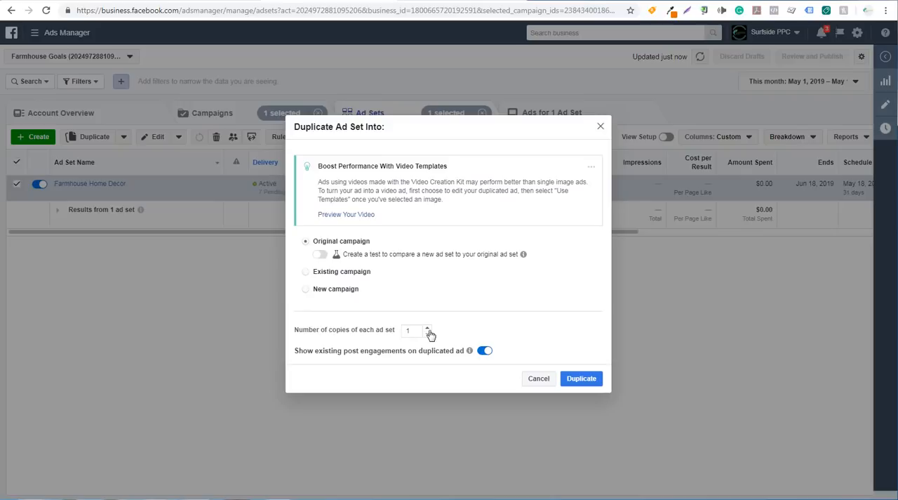
click(426, 300)
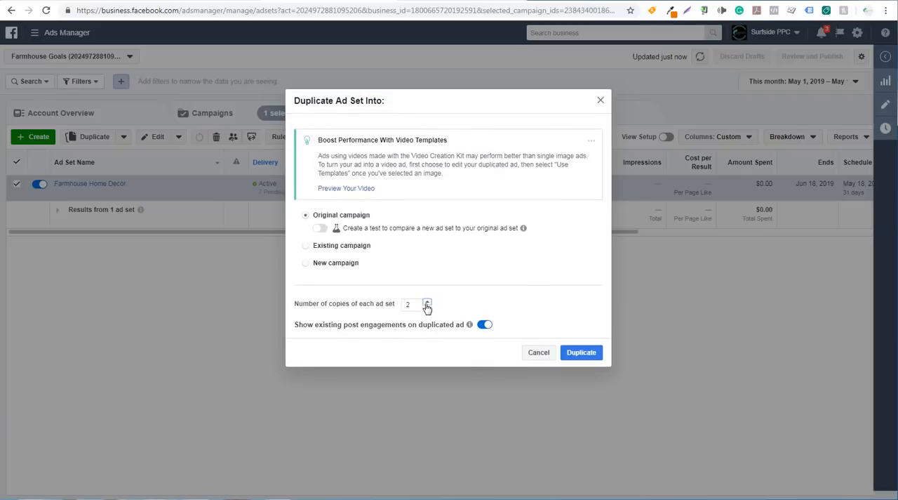
click(427, 300)
click(428, 309)
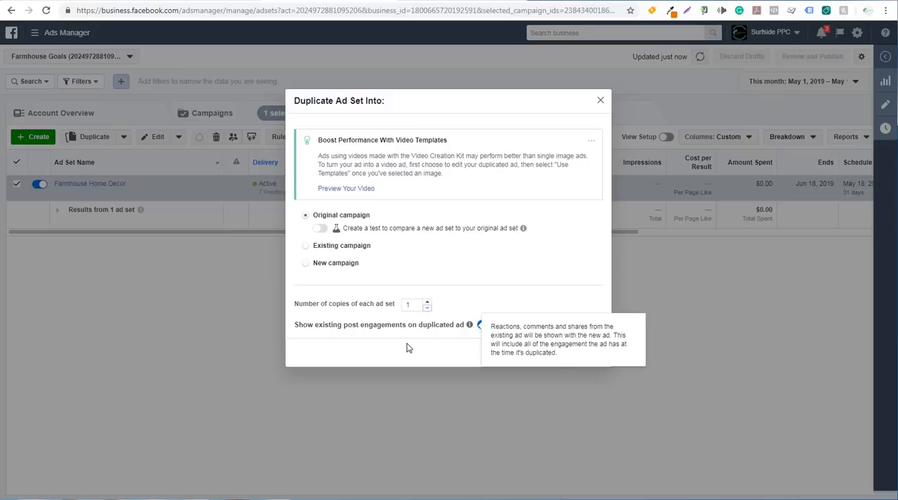
click(581, 352)
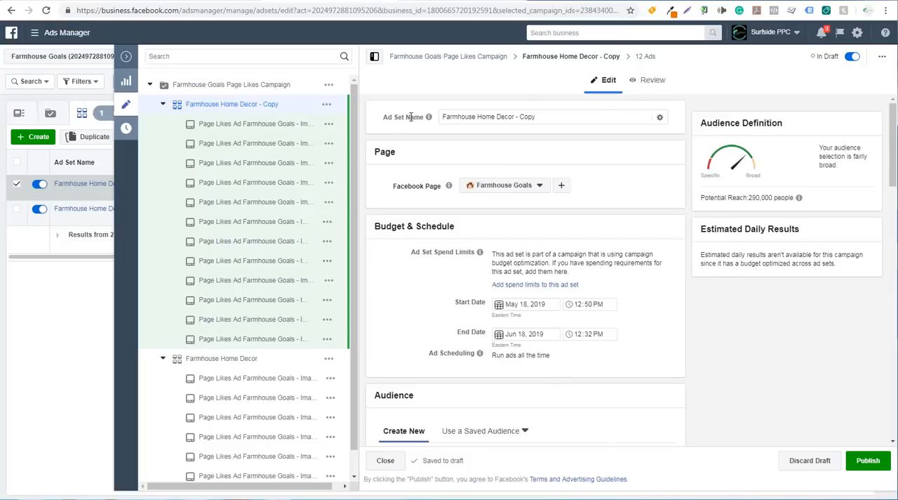
Step: Apply the saved audience "Home Decor - Farmhouse - Top 25% Income" to the duplicated ad set
mouse_move(427, 117)
scroll(631, 217, down, 4)
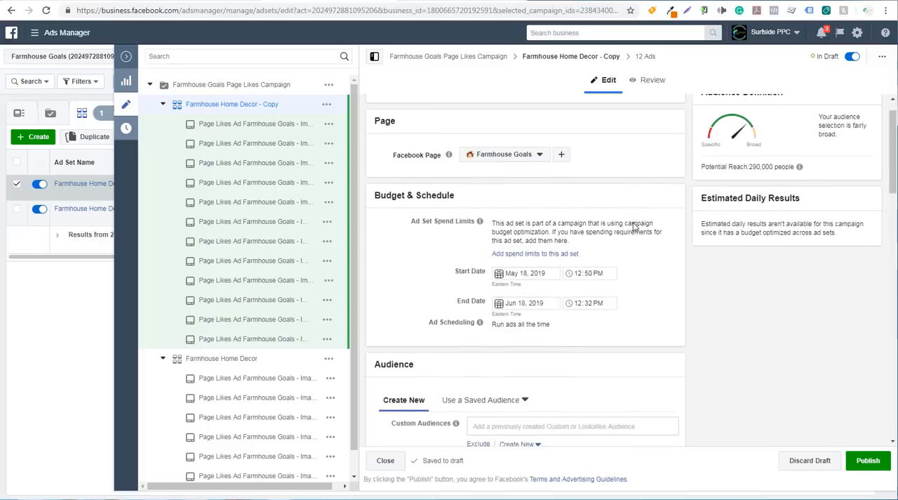
scroll(635, 220, down, 3)
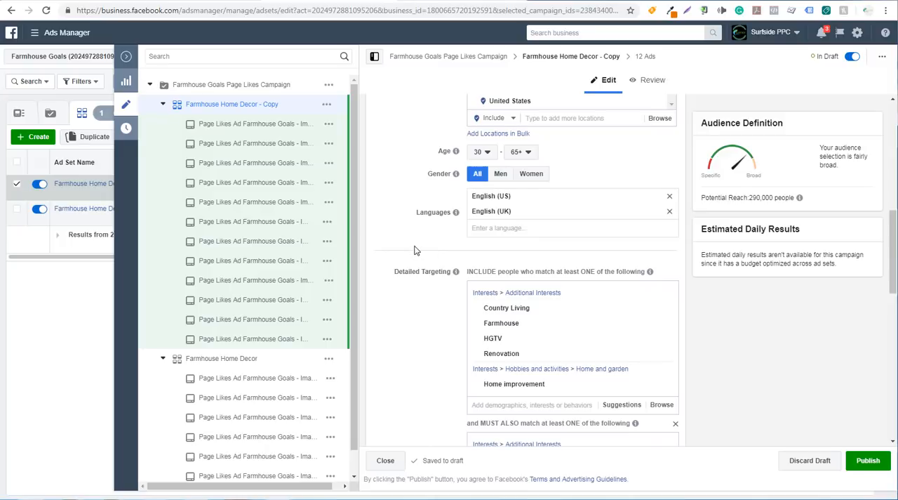
scroll(414, 250, up, 3)
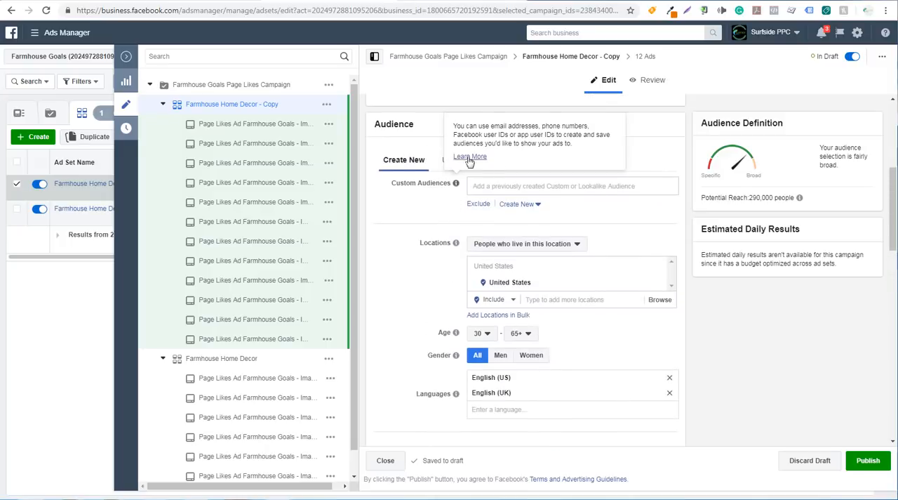
click(526, 160)
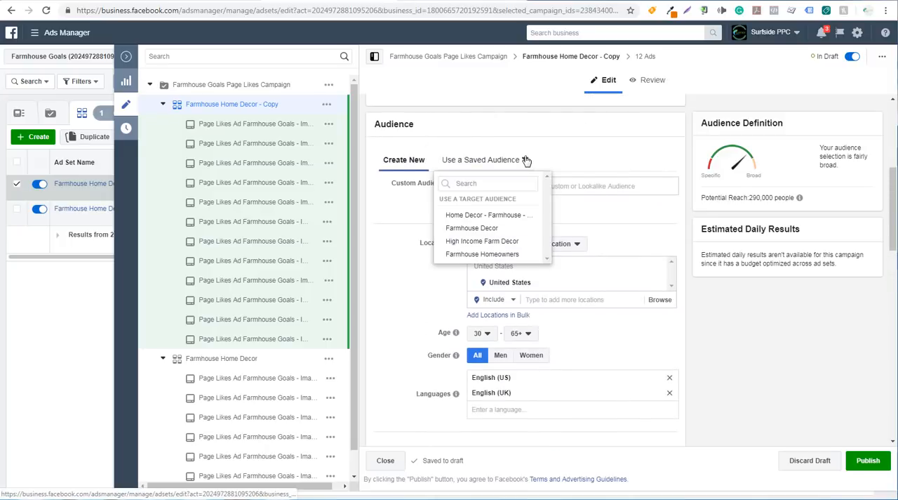
click(484, 221)
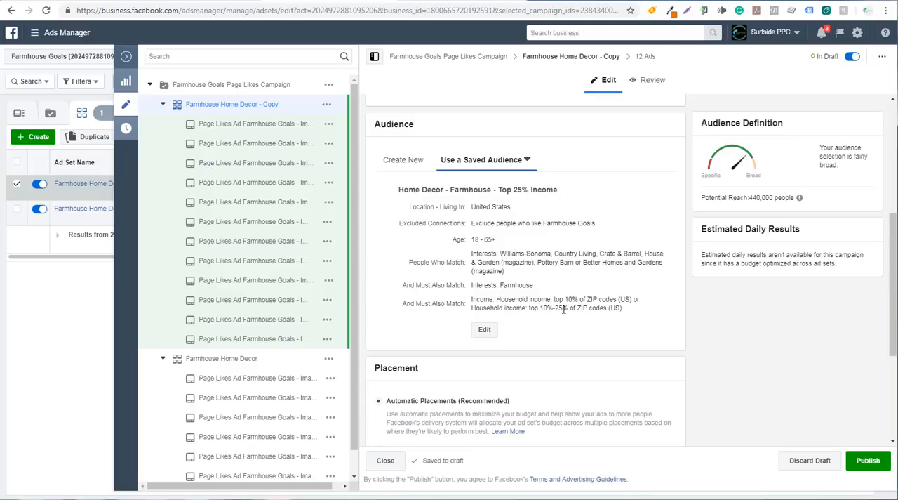
Step: Edit the applied saved audience and set its minimum age to 30
click(483, 330)
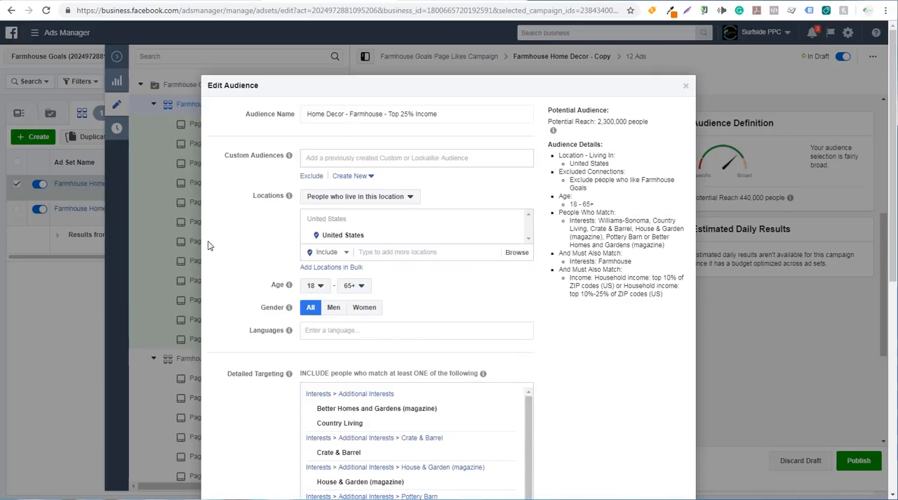
scroll(239, 233, down, 3)
scroll(241, 231, down, 3)
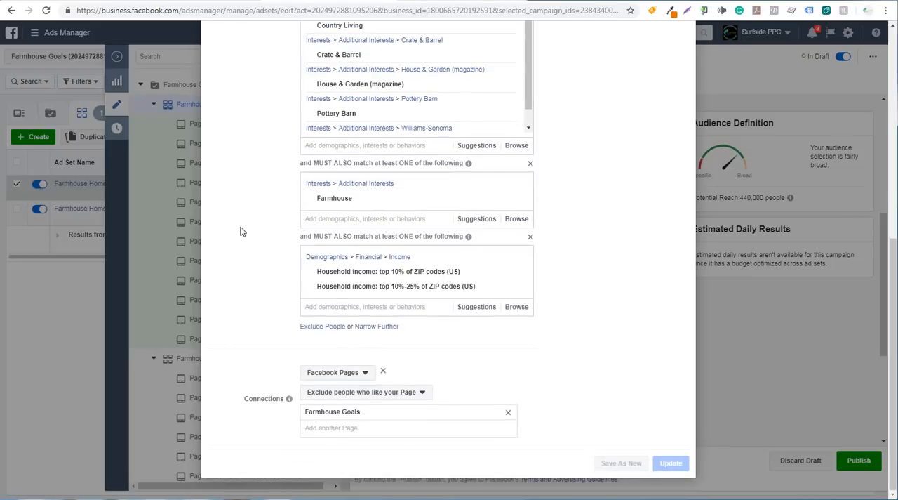
scroll(254, 259, up, 4)
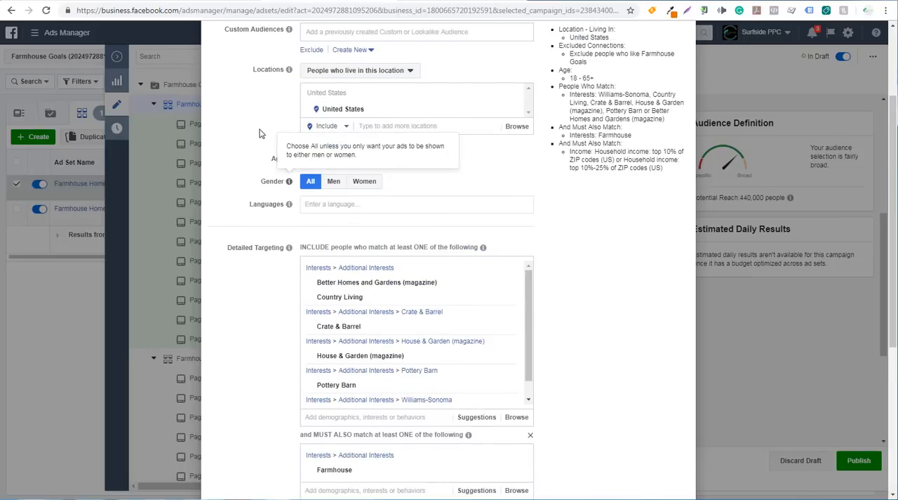
click(314, 160)
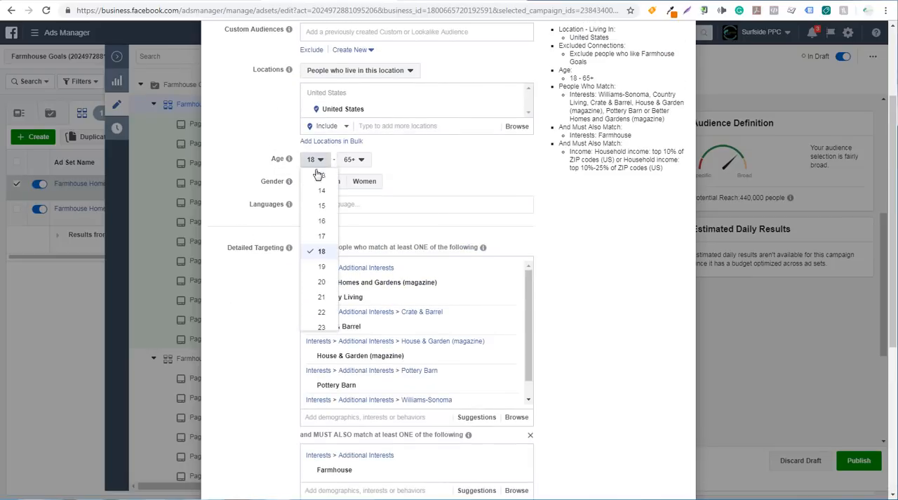
scroll(320, 274, down, 2)
scroll(321, 279, down, 2)
click(322, 258)
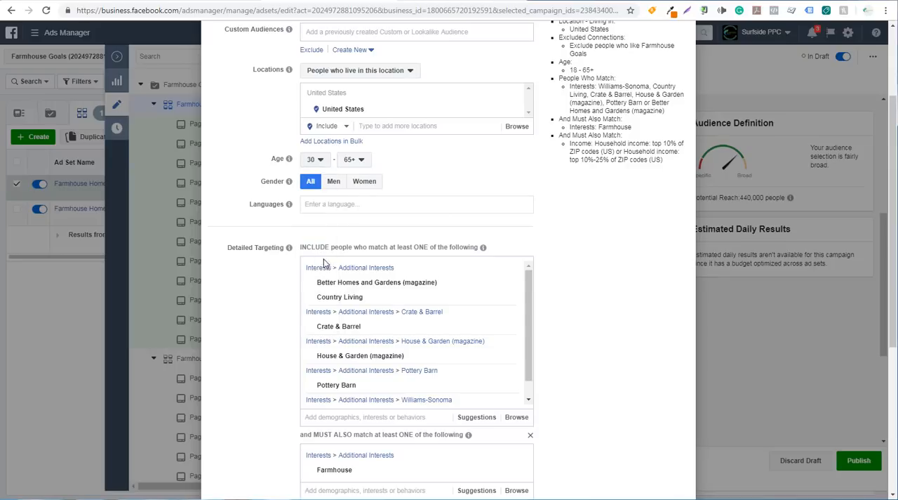
Step: Update the existing saved audience with the edited settings and finish reviewing the changes
scroll(652, 193, up, 2)
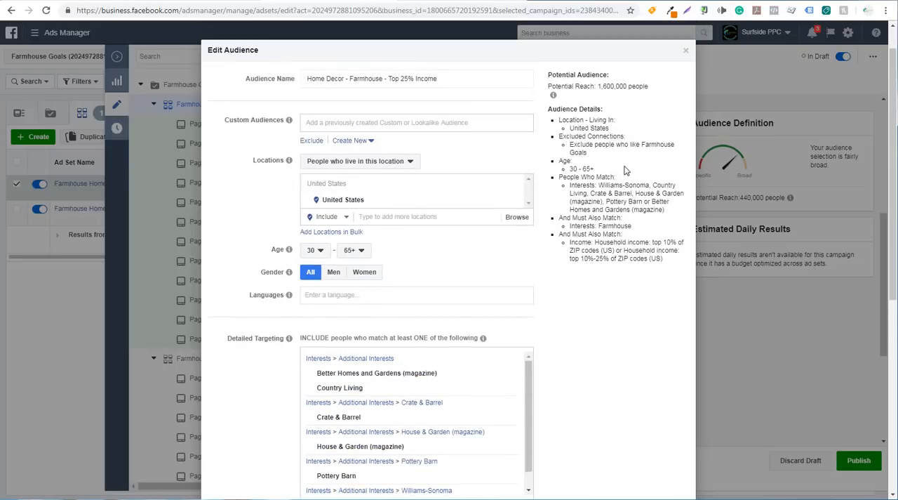
scroll(626, 170, down, 5)
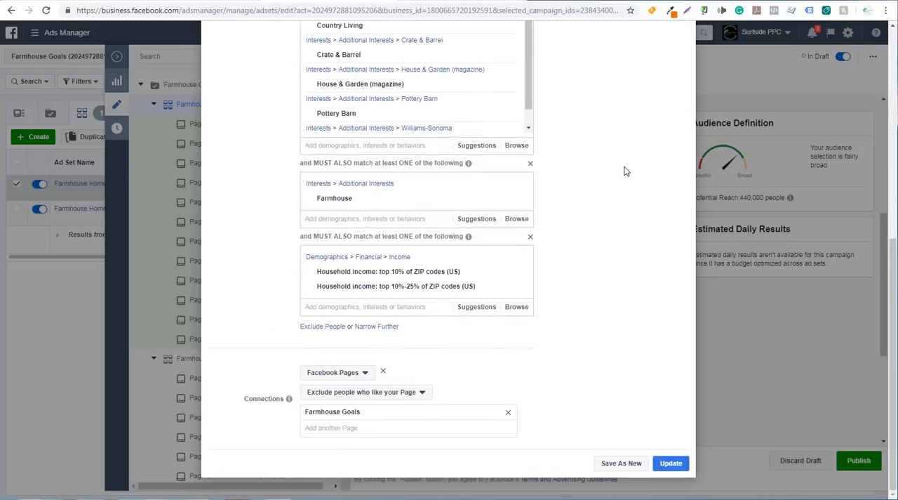
click(670, 464)
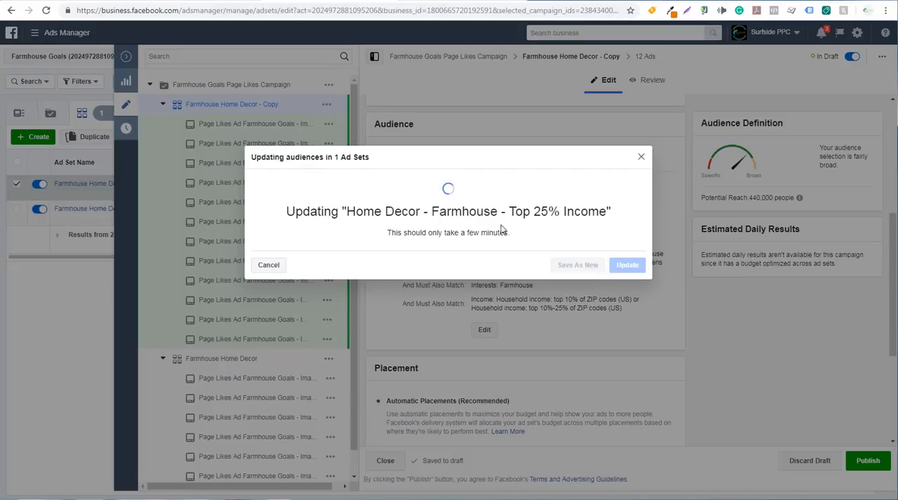
scroll(436, 209, down, 2)
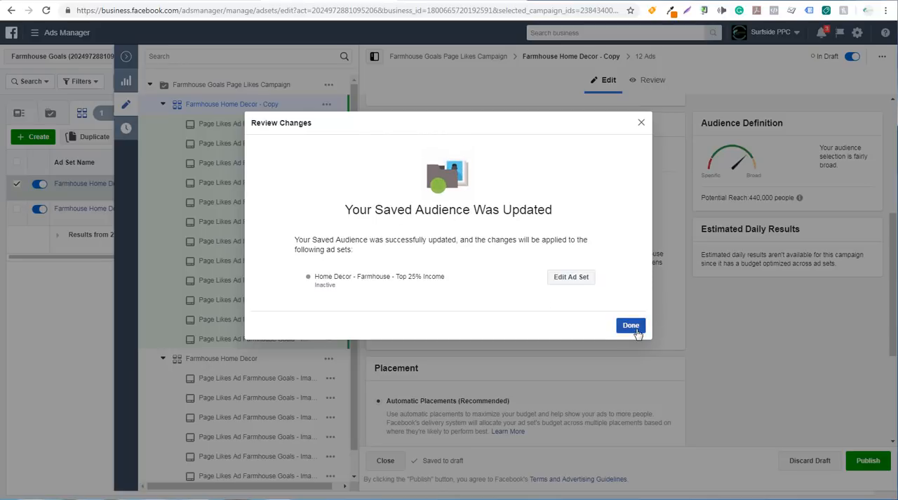
click(635, 329)
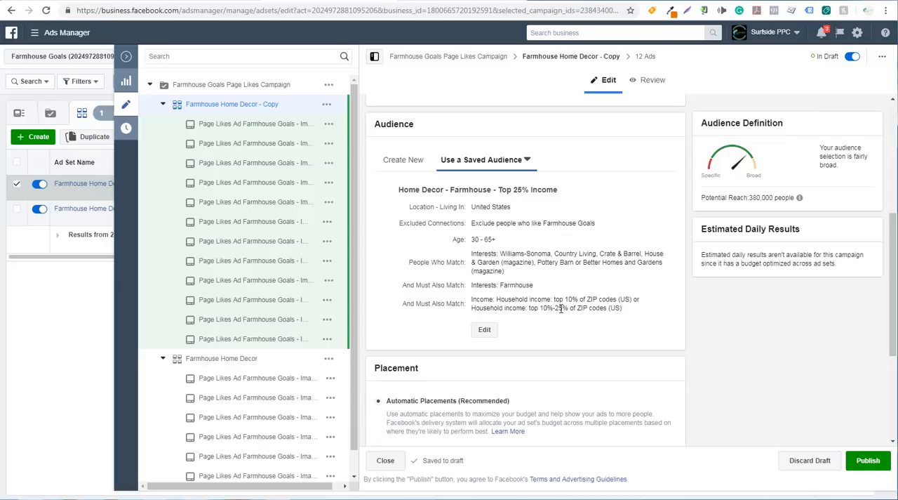
Step: Rename the duplicated ad set as "Home Decor - Farmhouse - Top 25% Income", copying the saved audience's name
scroll(565, 266, up, 4)
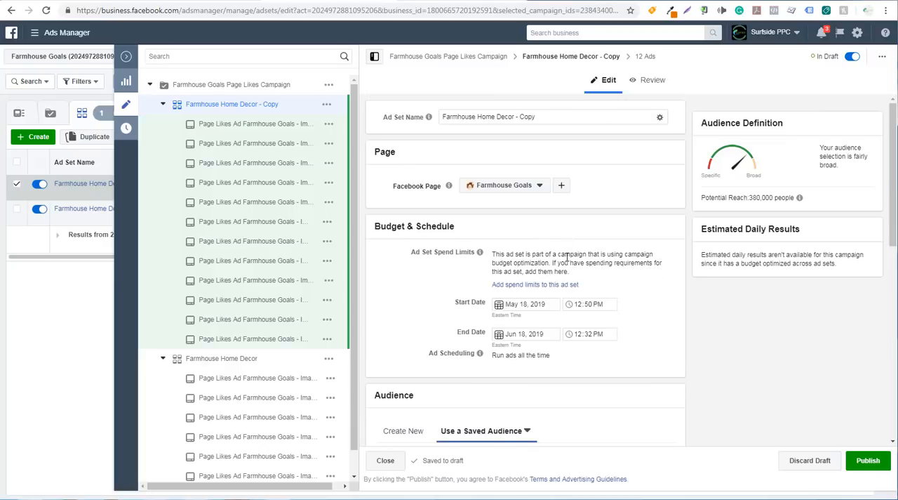
scroll(561, 309, down, 2)
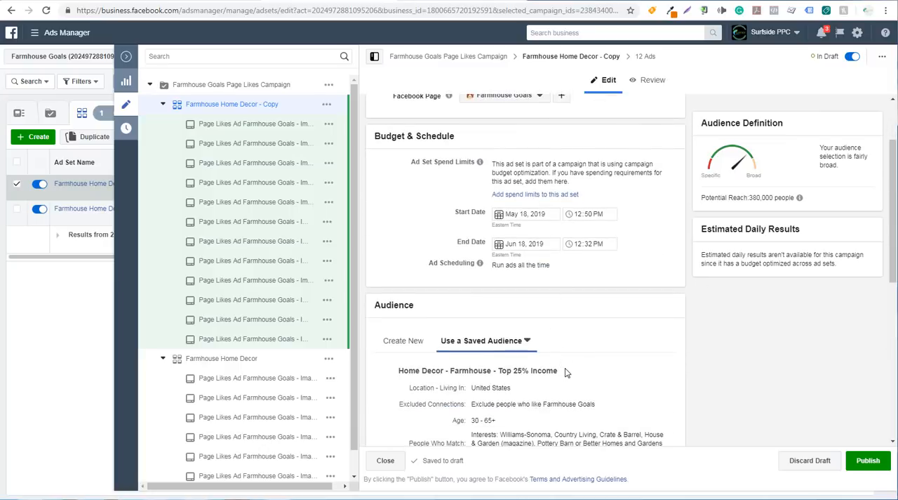
drag(559, 373, 395, 377)
key(ctrl+c)
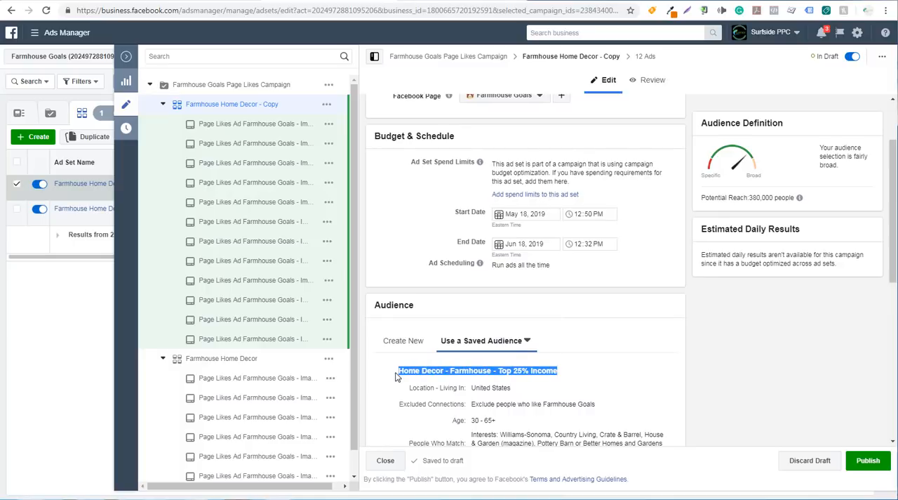
scroll(453, 317, up, 2)
drag(553, 117, 421, 114)
key(ctrl+v)
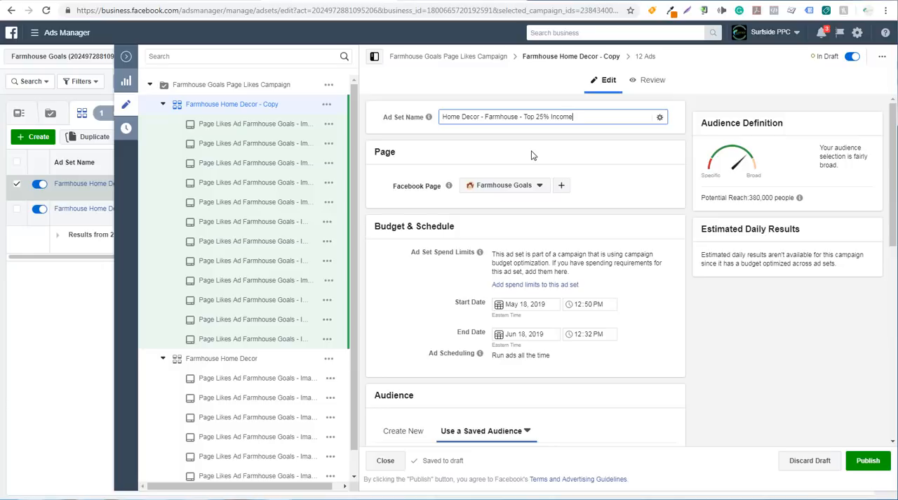
Step: Publish the renamed ad set with its 12 ads and close the editor
click(868, 458)
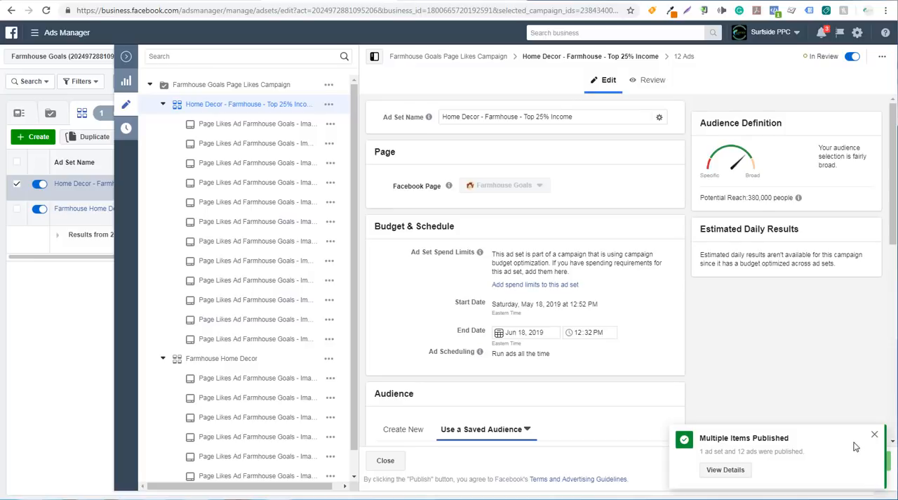
click(875, 434)
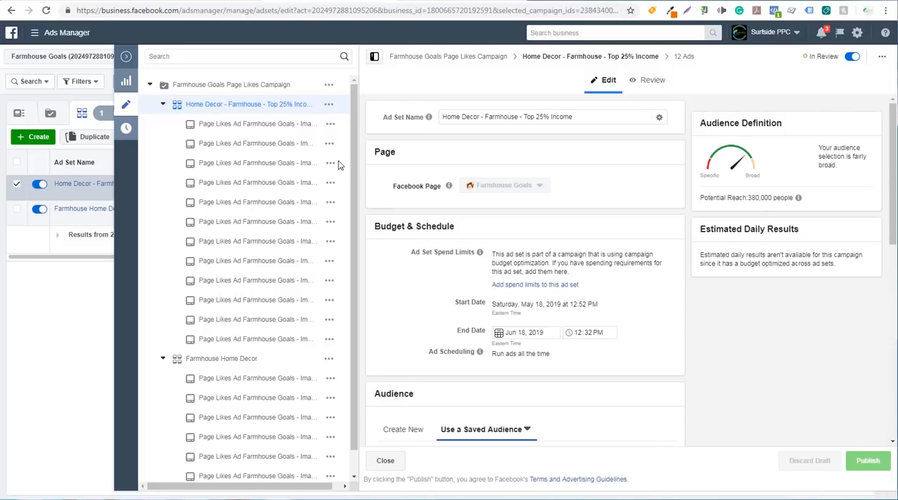
click(125, 57)
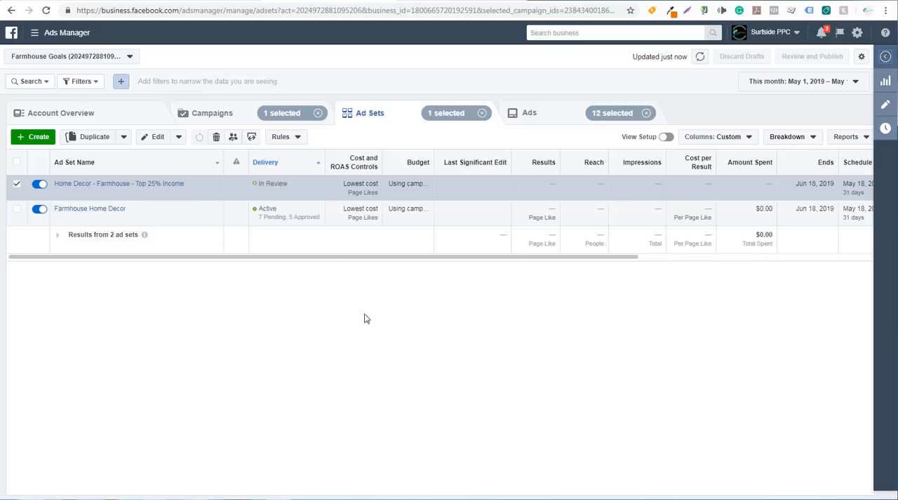
Step: Go to the account's audiences and start a new custom audience based on website traffic
click(42, 33)
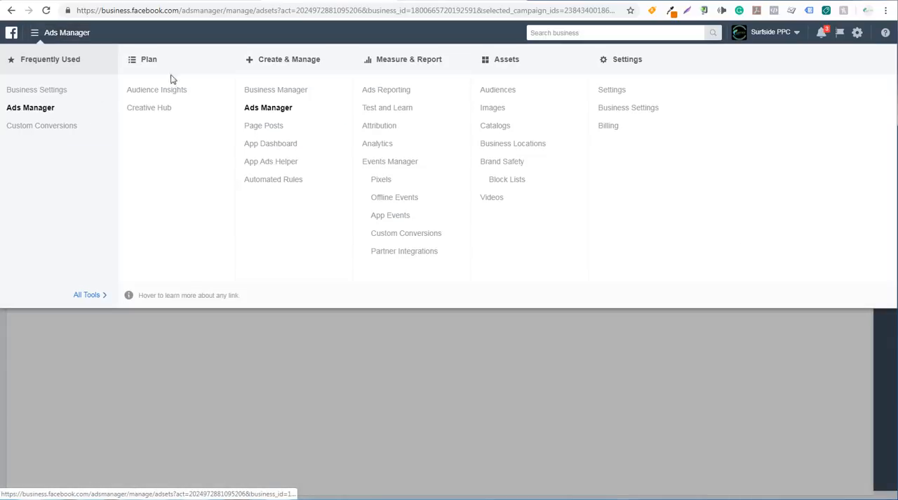
click(499, 91)
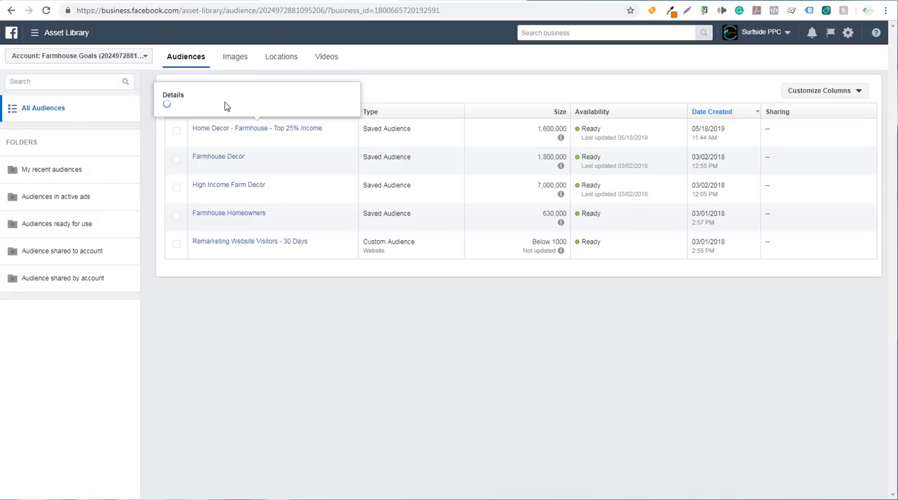
click(210, 87)
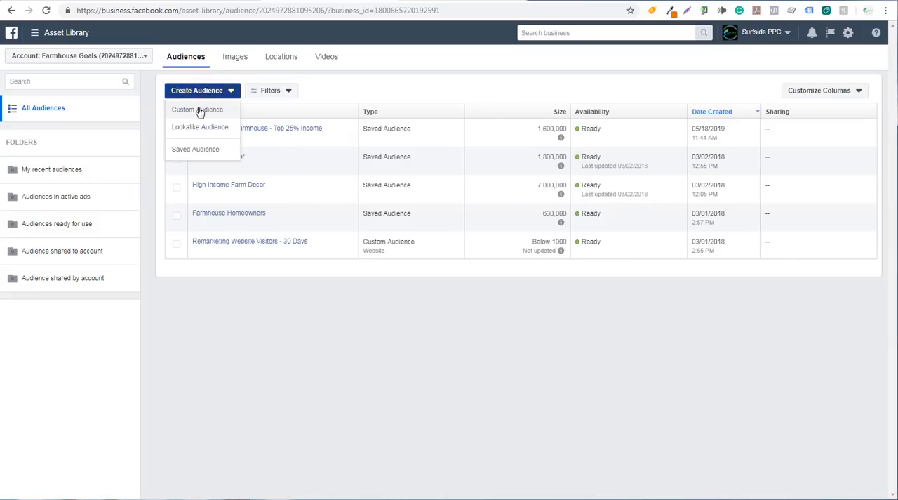
click(206, 110)
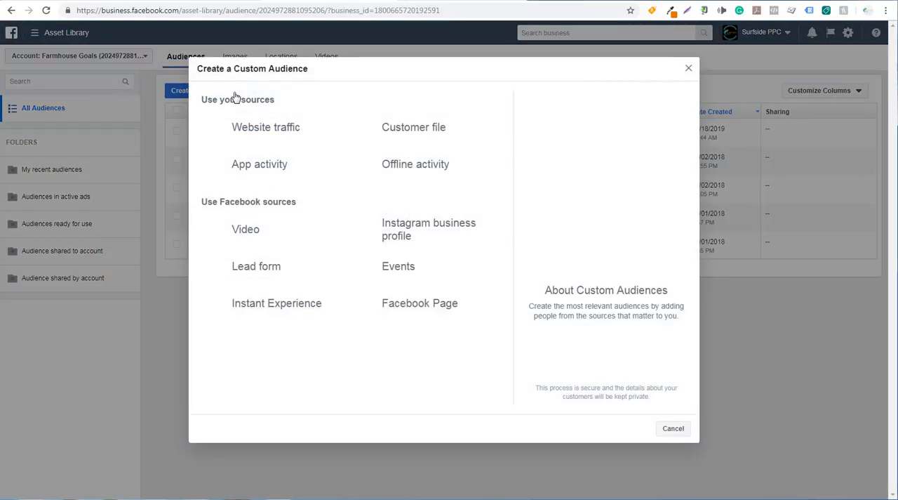
click(253, 134)
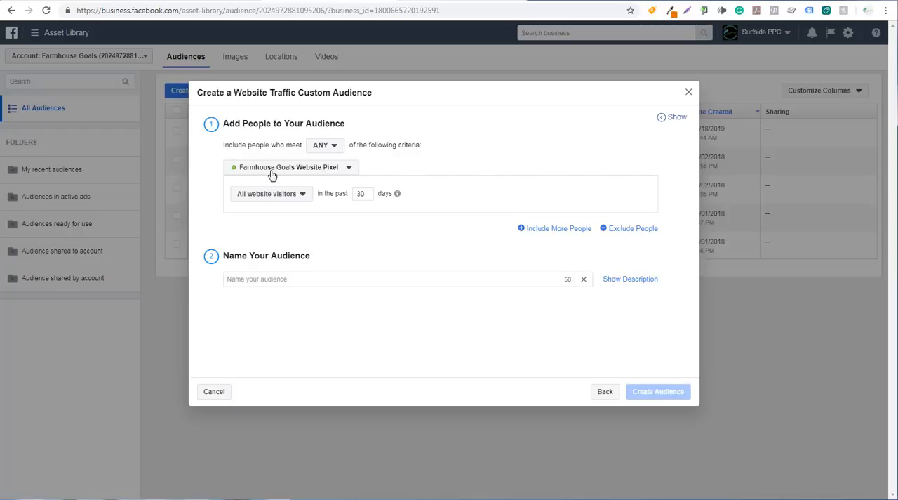
Step: Create a custom audience of all website visitors in the past 90 days, named "Farmhouse Goals Website Traffic Retargeting - 90"
double_click(360, 194)
text(90)
click(275, 280)
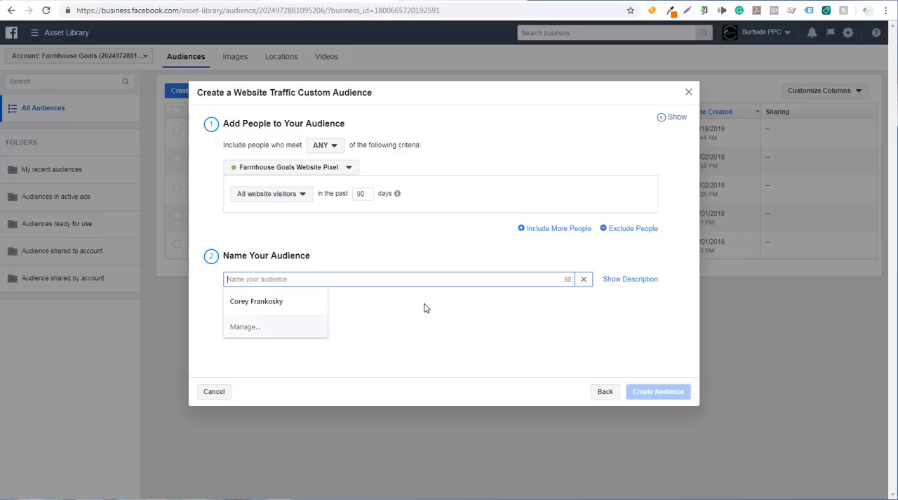
text(Farmhouse Goals )
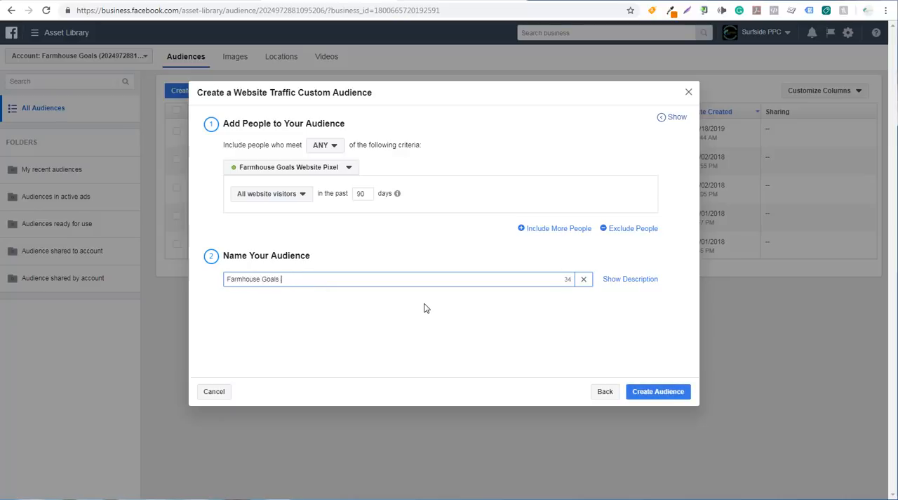
text(Website Traffic Retargeting - )
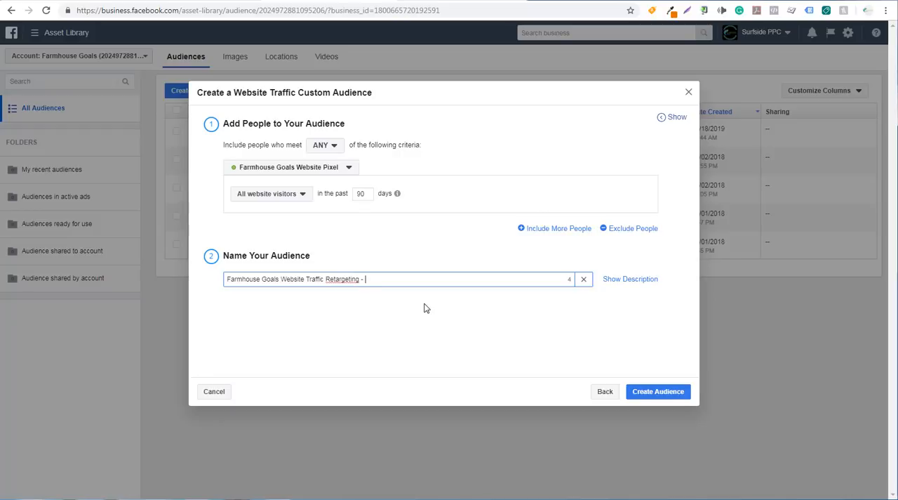
text(90)
click(657, 394)
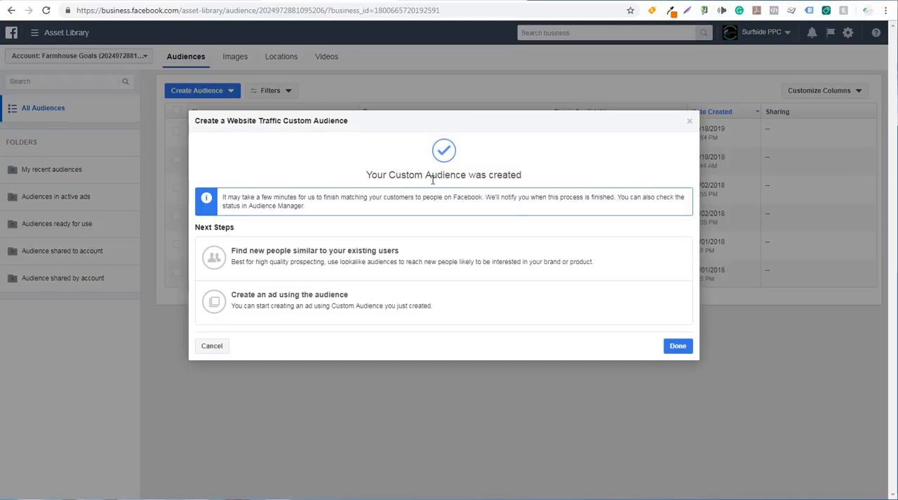
click(676, 351)
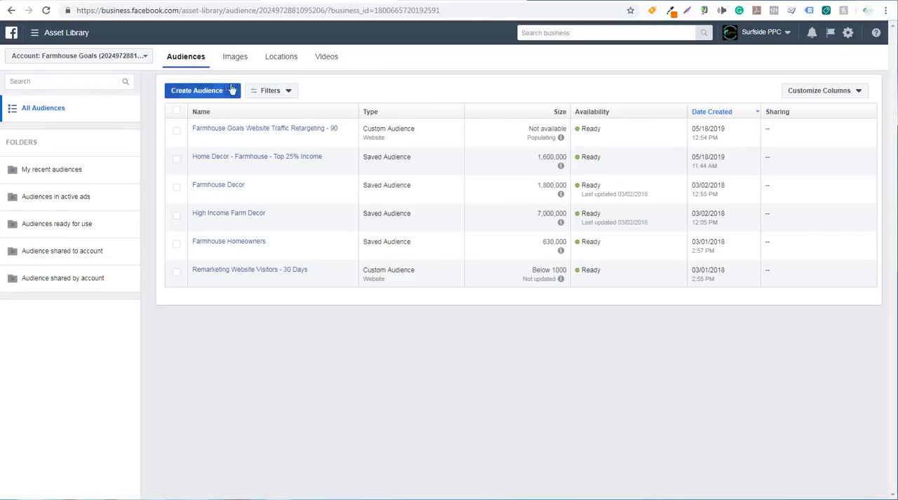
Step: Start a lookalike audience using the custom audience "Farmhouse Goals Website Traffic Retargeting - 90" as its source
click(206, 94)
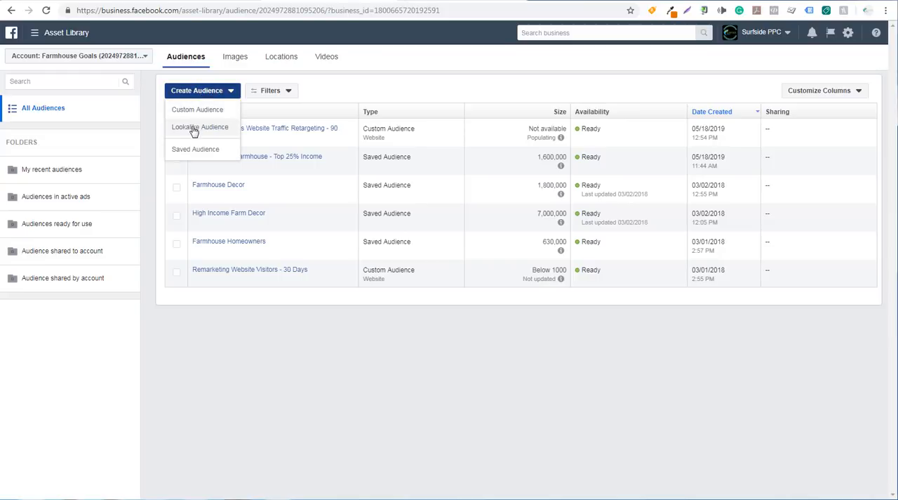
click(195, 128)
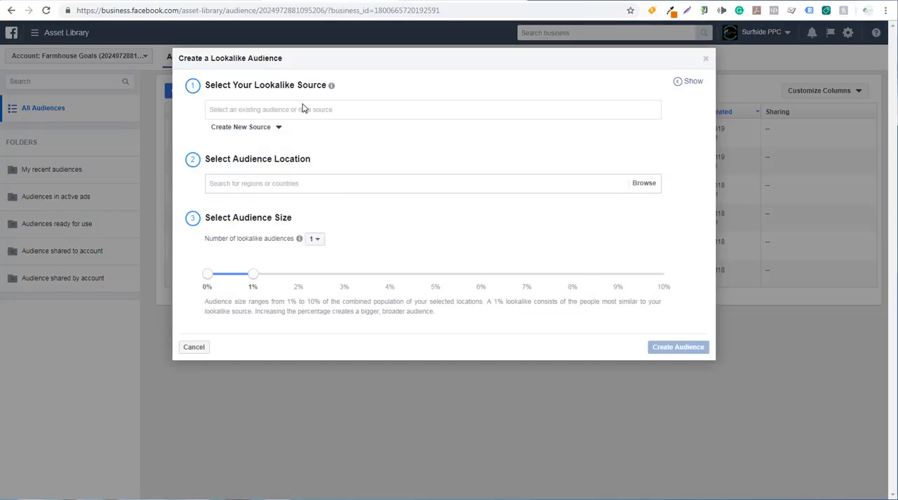
click(249, 110)
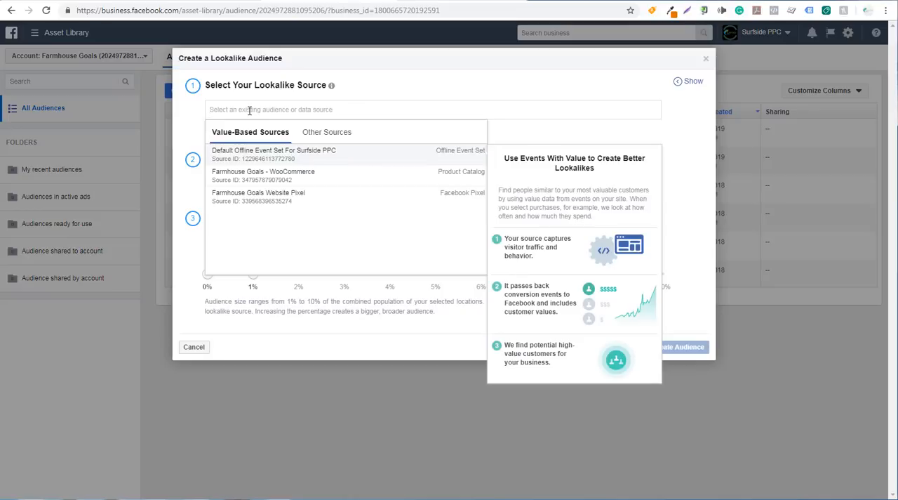
click(328, 132)
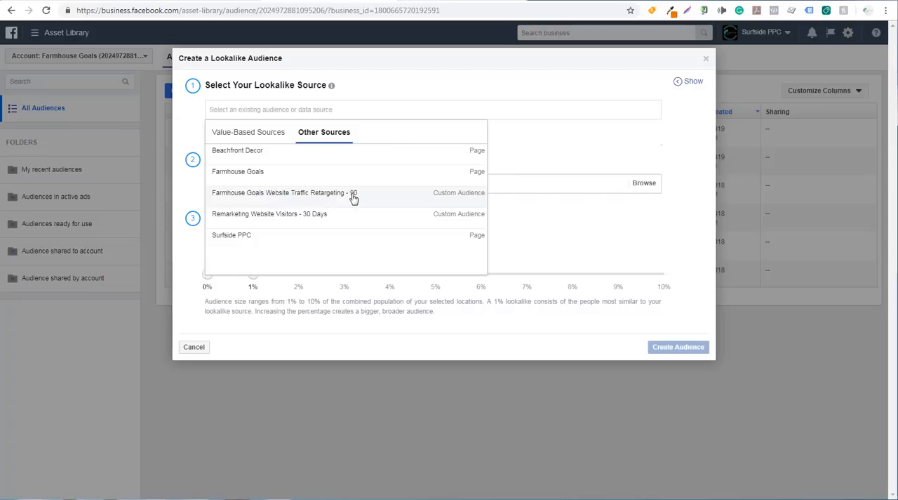
click(290, 198)
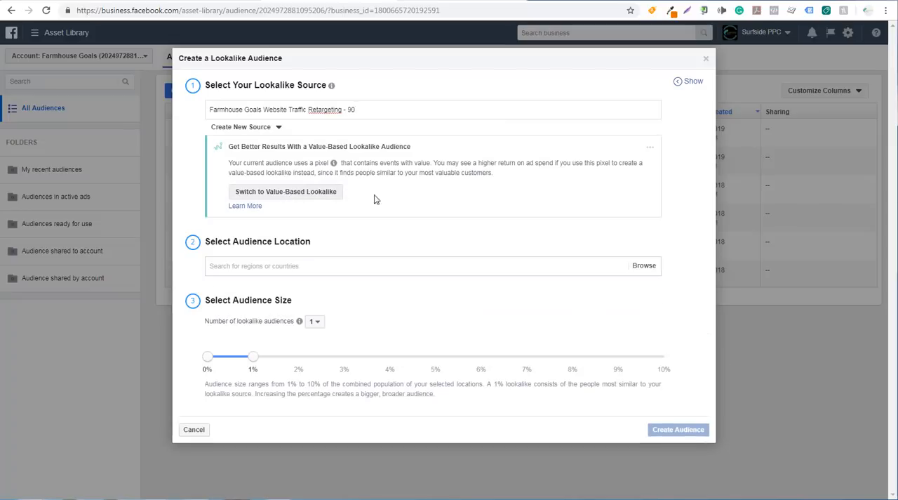
Step: Set the lookalike audience's location to United States
click(211, 265)
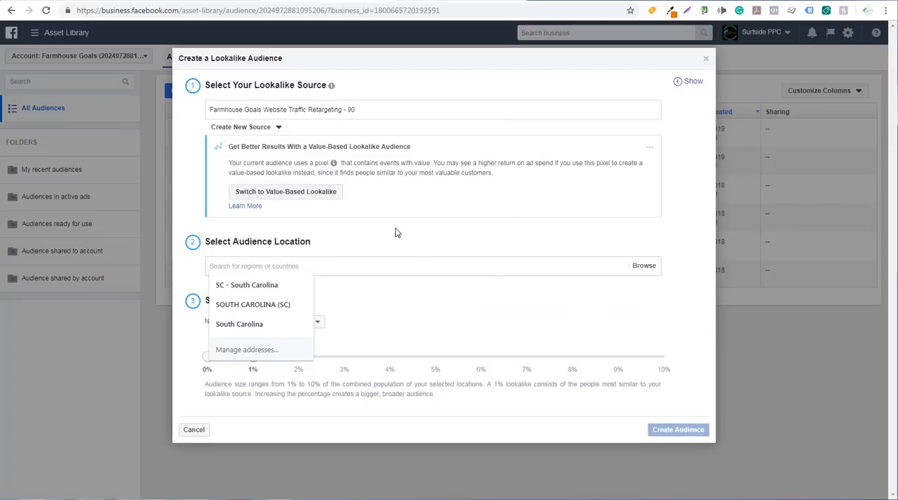
text(united sta)
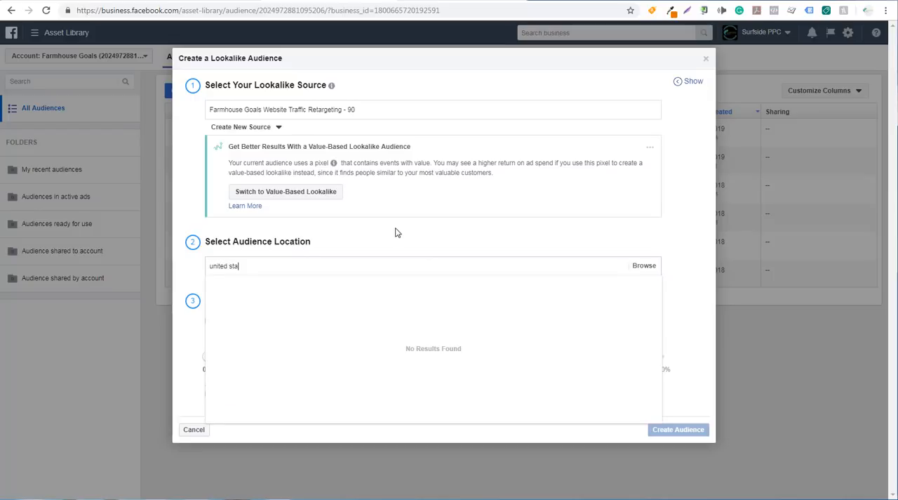
text(tes)
click(267, 286)
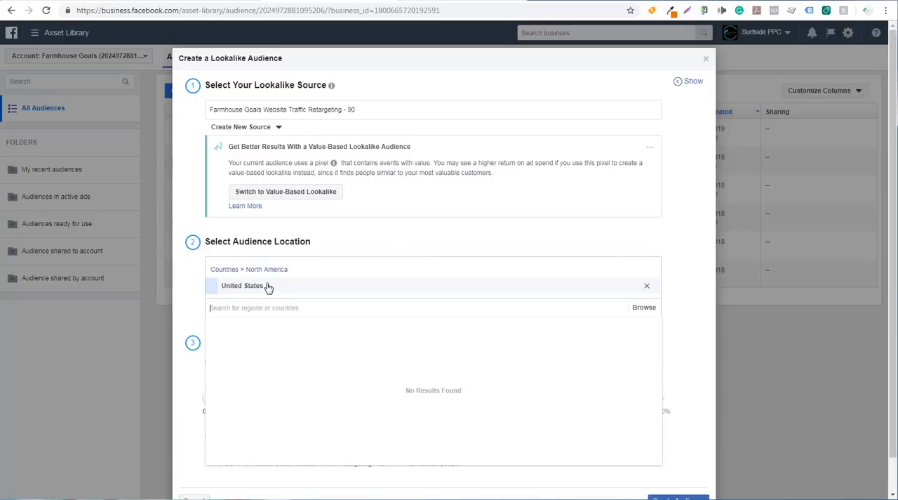
click(578, 231)
Step: Try a 2% size for the lookalike, return it to 1%, and create the audience
scroll(578, 231, down, 1)
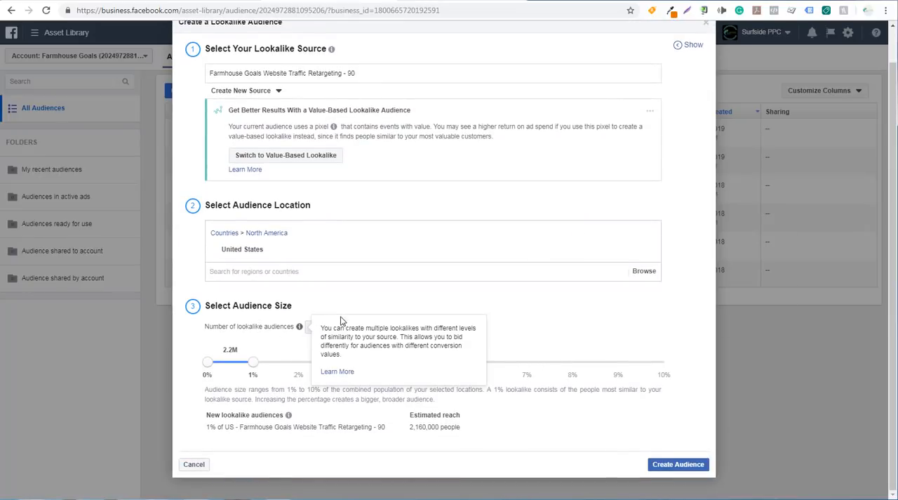
drag(253, 365, 300, 369)
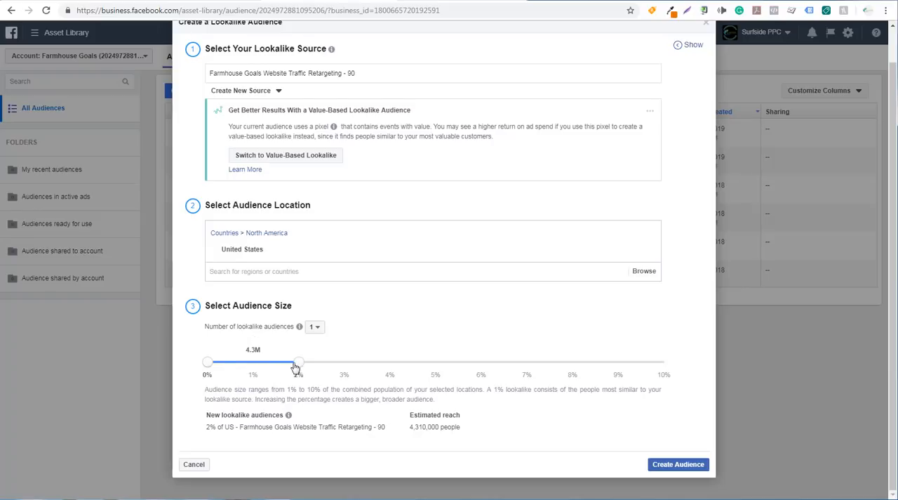
drag(297, 364, 254, 369)
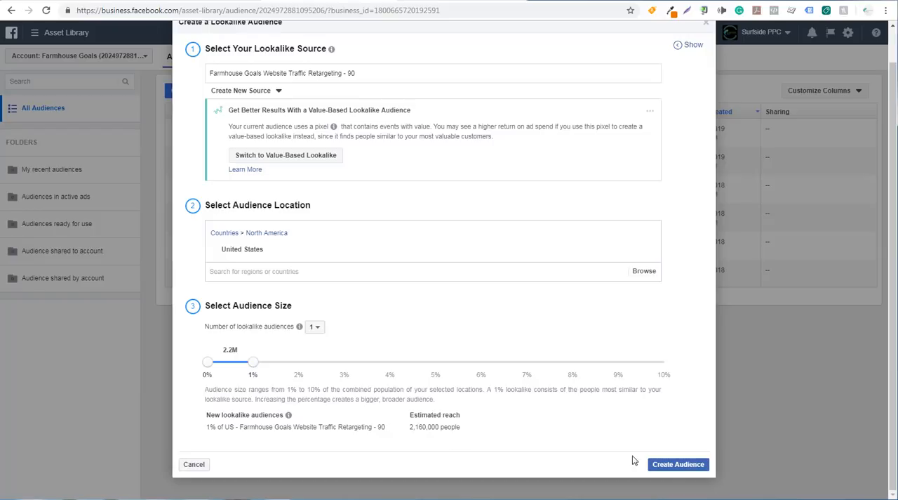
click(672, 464)
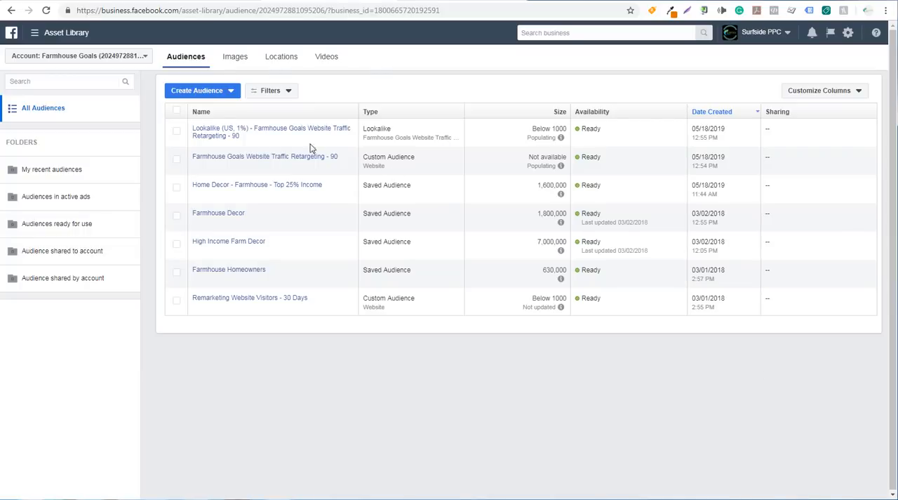
mouse_move(261, 126)
Step: Switch to Ads Manager and duplicate the Farmhouse Home Decor ad set once within the original Farmhouse Goals Page Likes Campaign
click(32, 33)
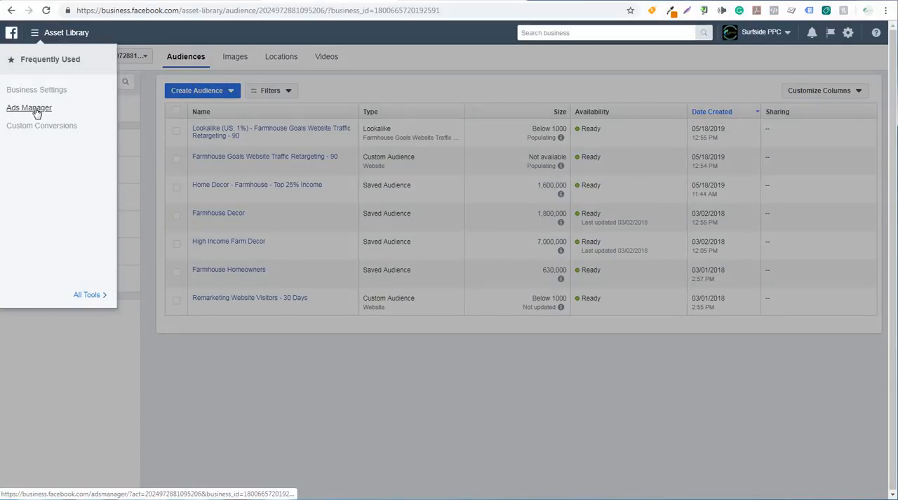
click(37, 111)
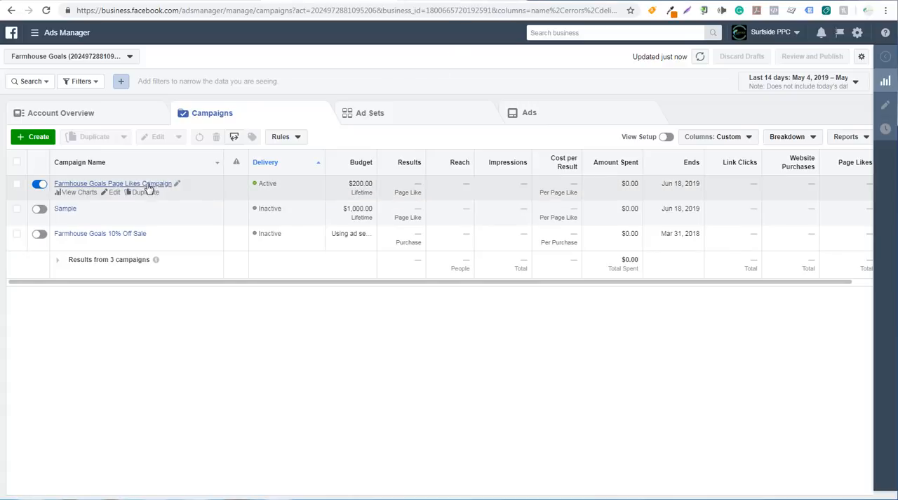
click(101, 184)
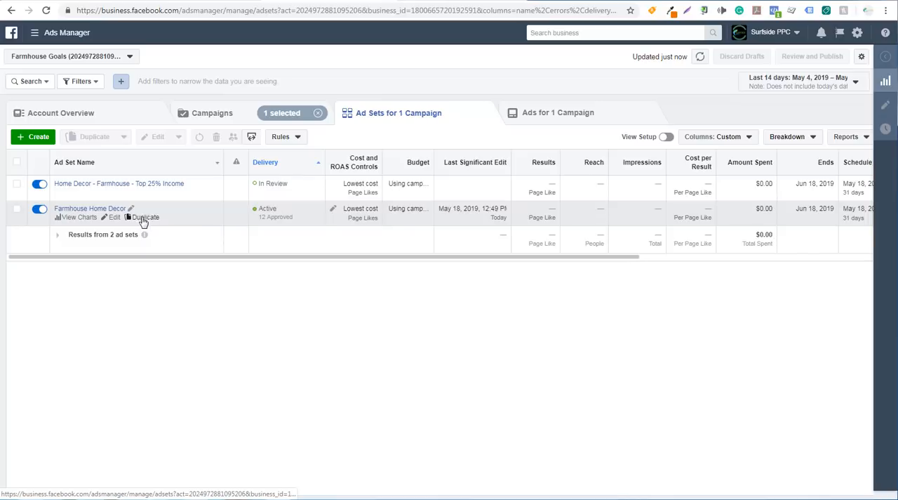
click(147, 219)
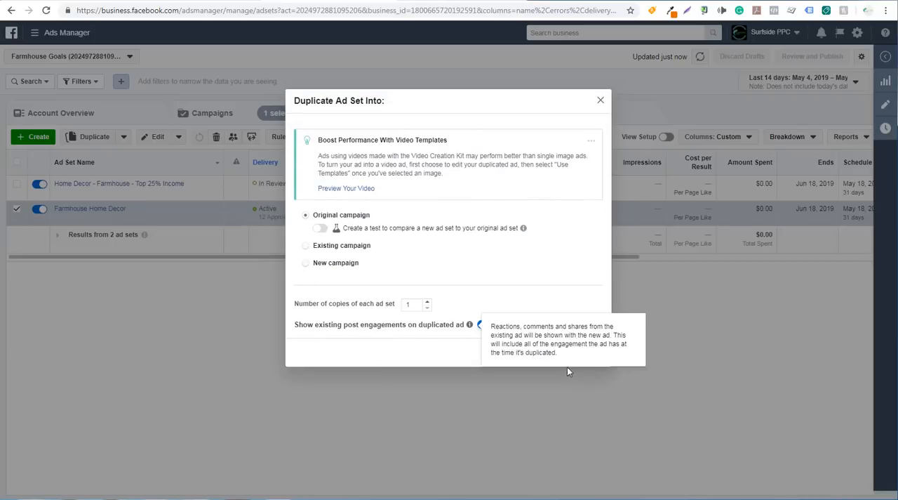
click(580, 353)
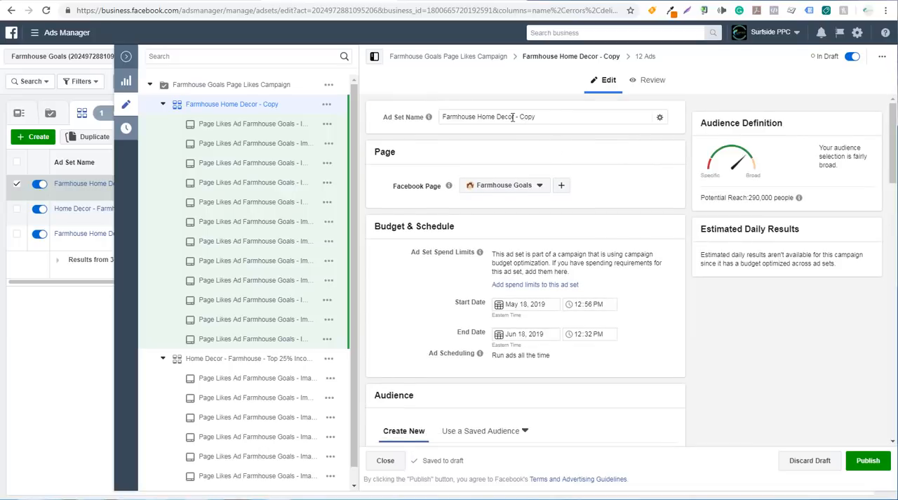
Step: Remove all detailed targeting interests and the additional match criteria from the duplicated ad set's audience
scroll(601, 161, down, 5)
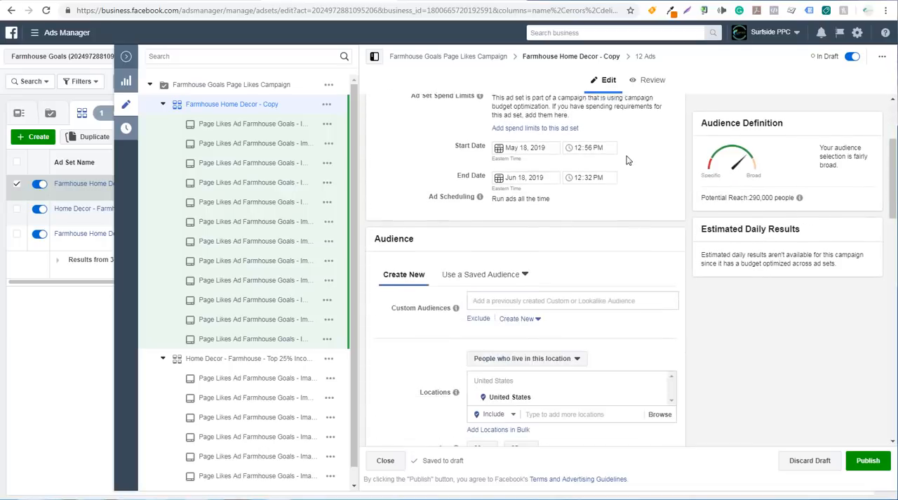
scroll(619, 171, up, 2)
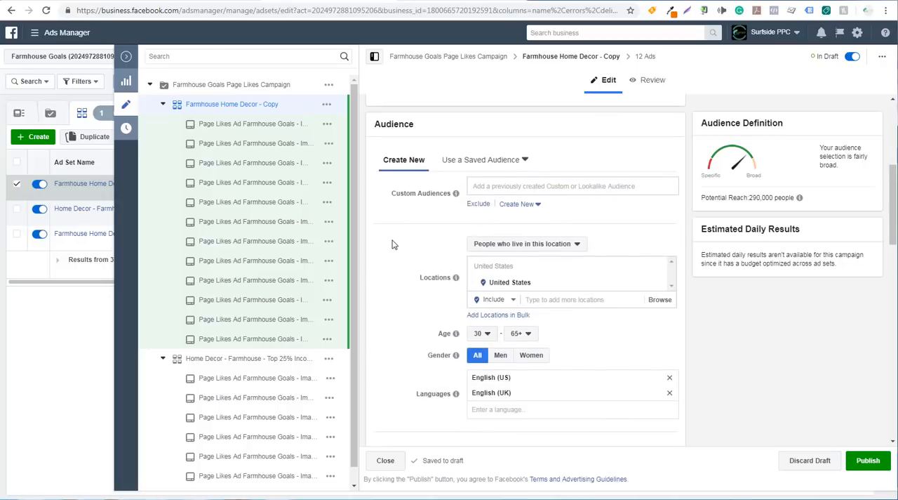
scroll(396, 247, down, 2)
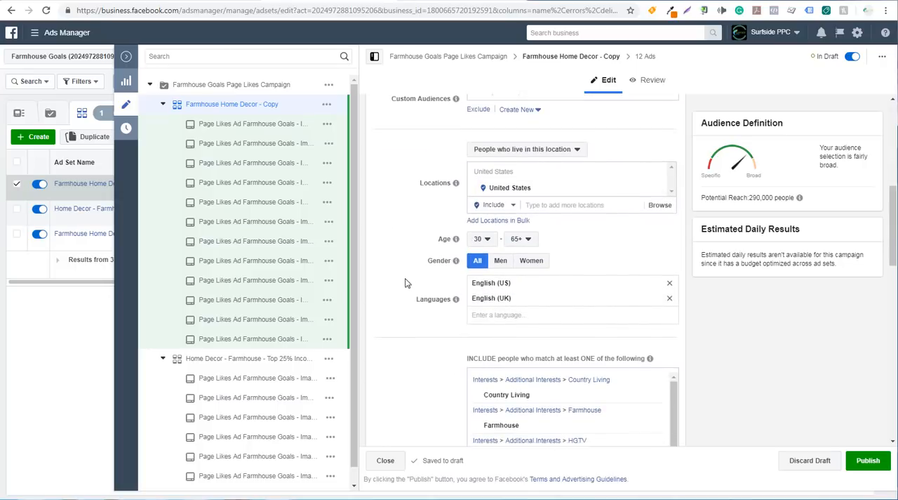
scroll(407, 281, down, 1)
click(655, 294)
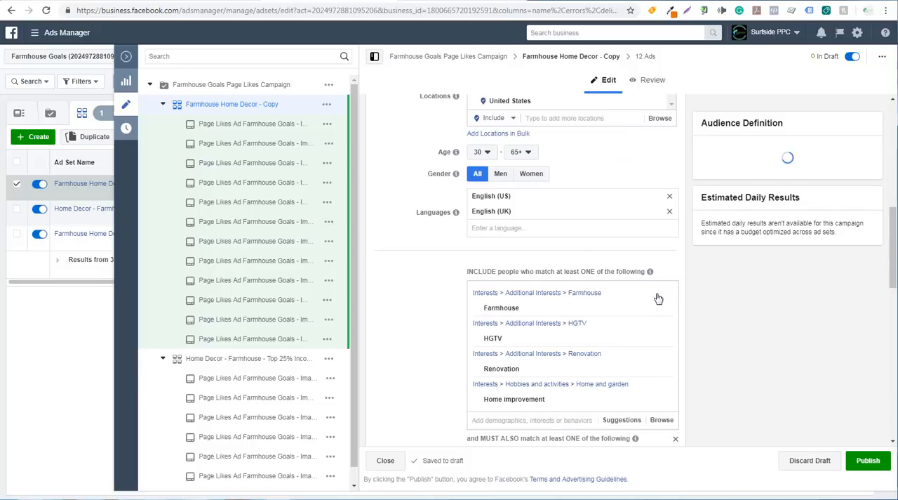
click(664, 293)
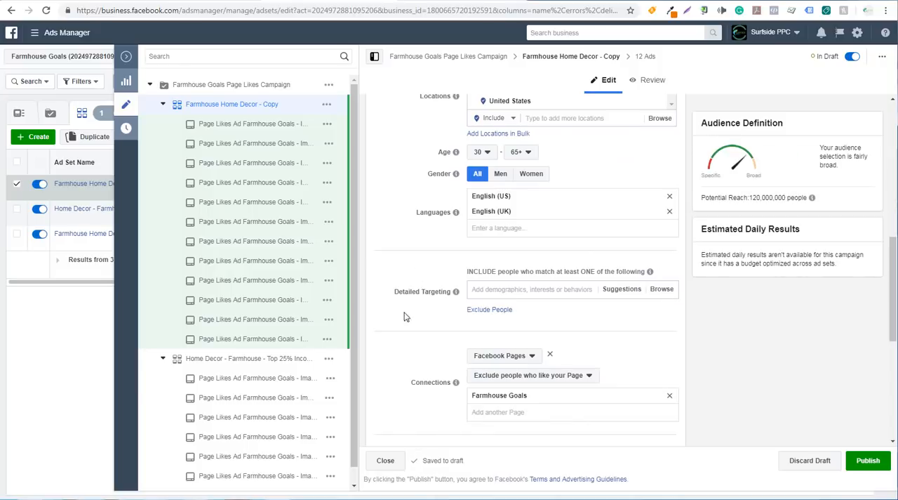
Step: Add the lookalike audience "Lookalike (US, 1%) - Farmhouse Goals Website Traffic Retargeting - 90" to the duplicated ad set's custom audiences
scroll(431, 307, up, 1)
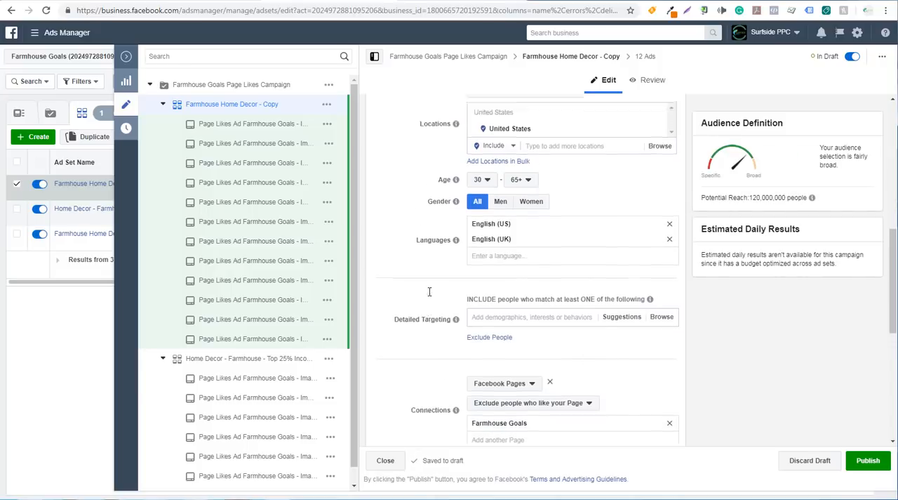
scroll(397, 217, up, 1)
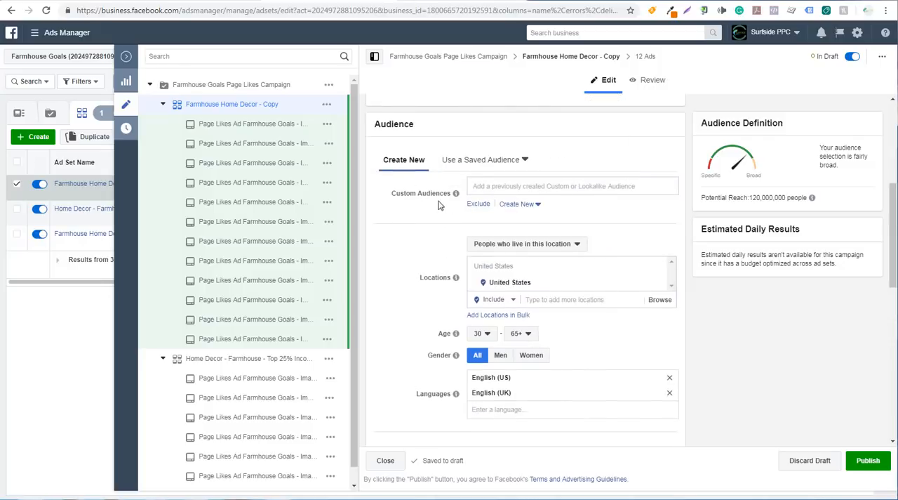
click(498, 187)
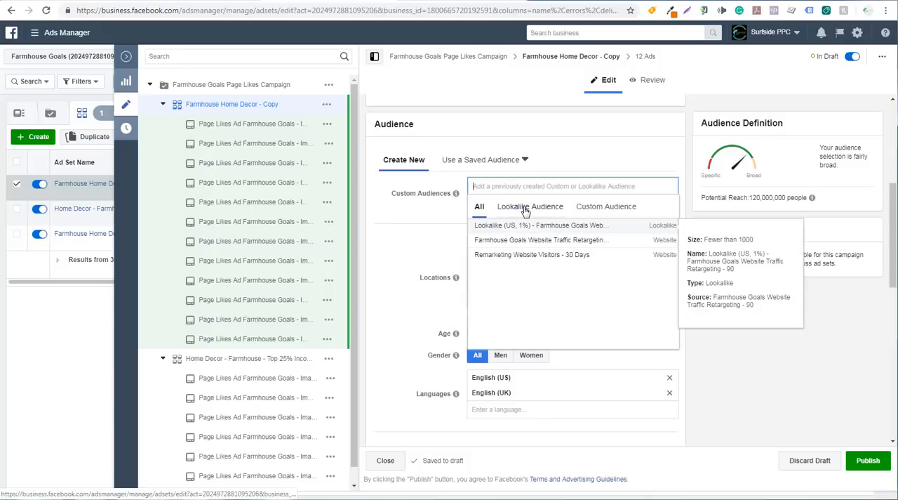
click(526, 208)
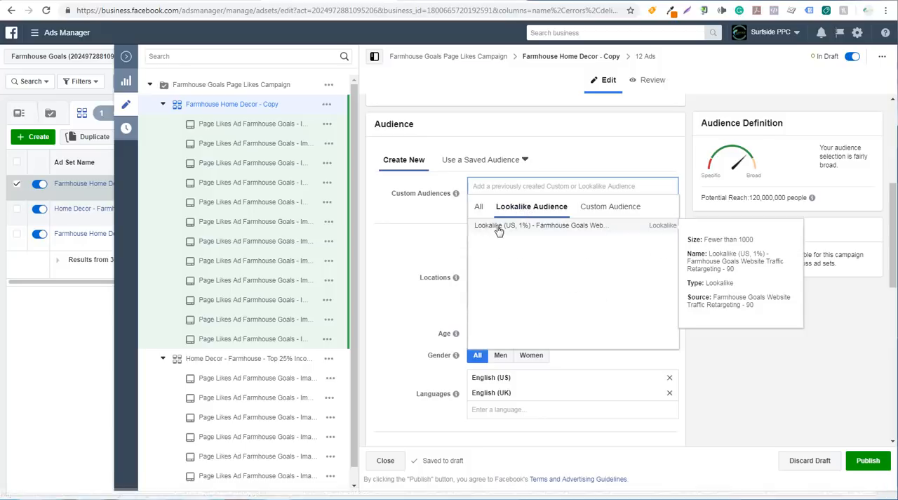
click(570, 228)
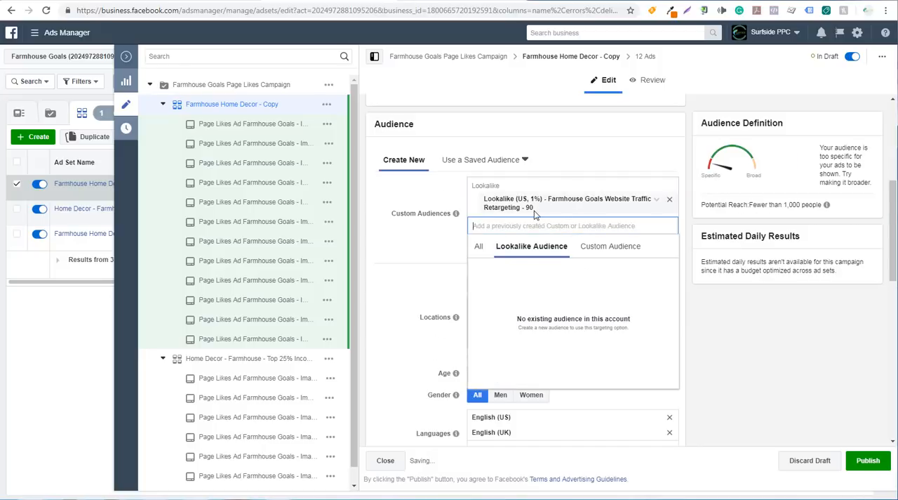
click(400, 247)
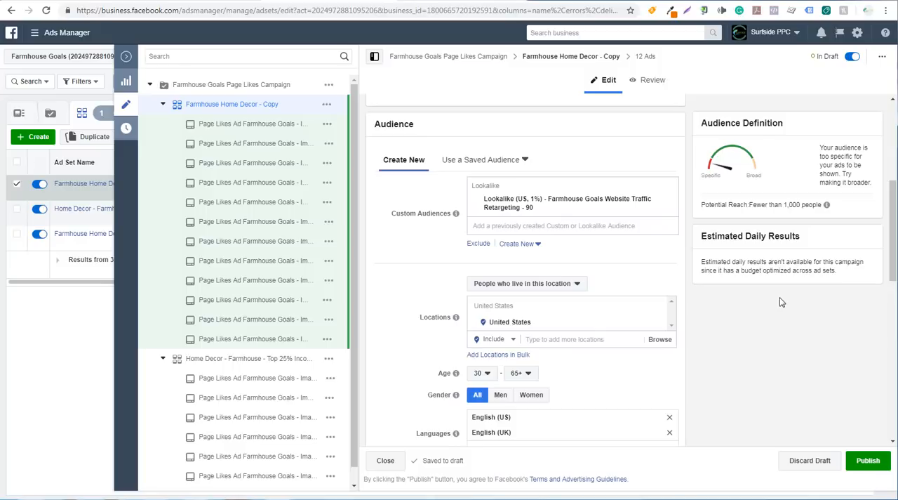
Step: Rename the duplicated ad set as "Farmhouse Goals Website Traffic Lookalike 90 Days"
scroll(632, 235, up, 5)
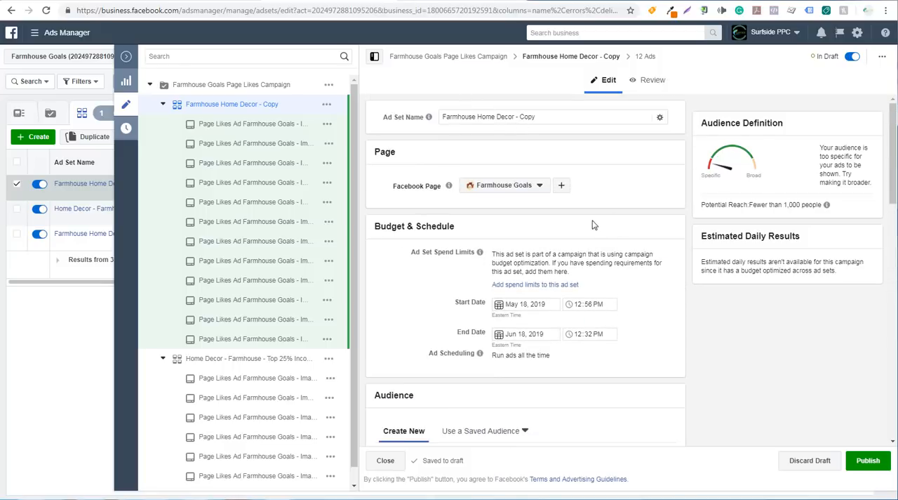
drag(551, 121, 443, 116)
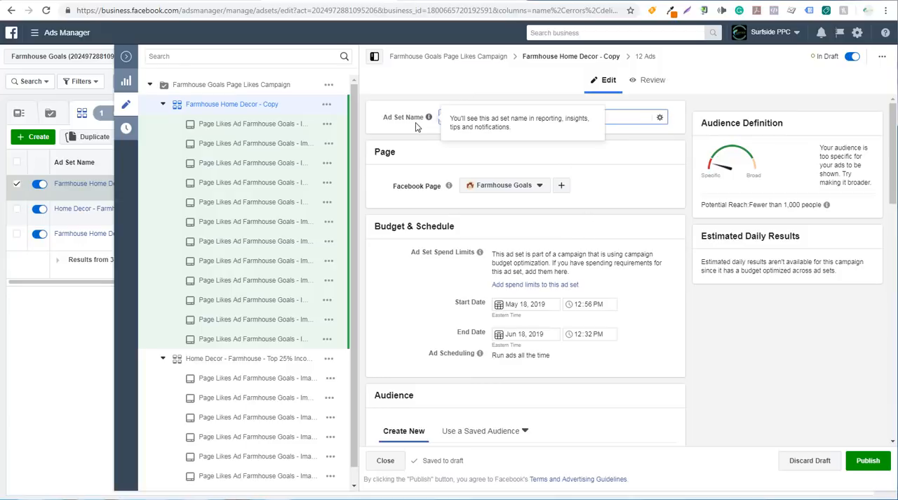
text(F)
Step: Review the lookalike ad set's audience, connection and placement settings, and publish it with its 12 ads
scroll(406, 217, down, 1)
scroll(401, 234, down, 4)
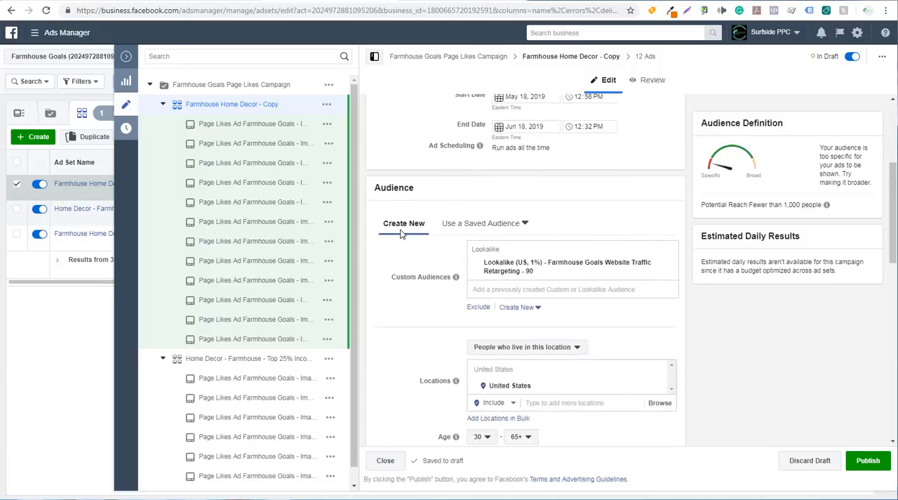
scroll(393, 233, down, 2)
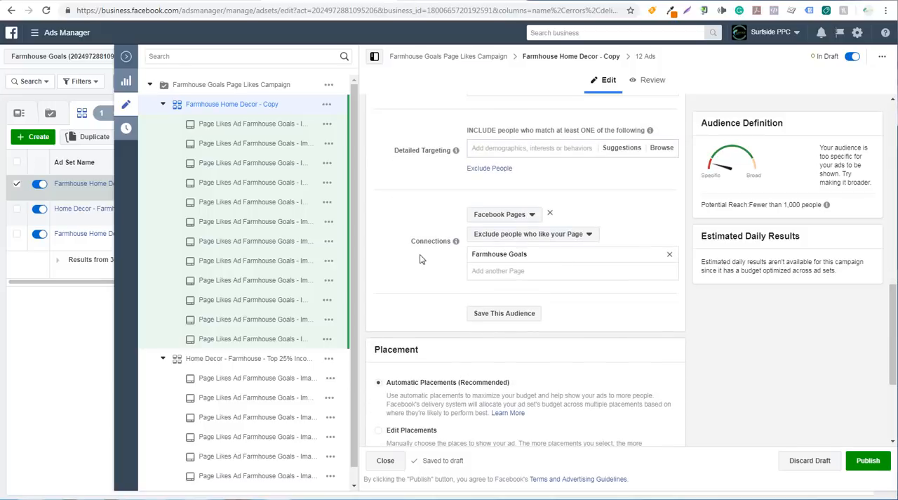
scroll(424, 260, down, 1)
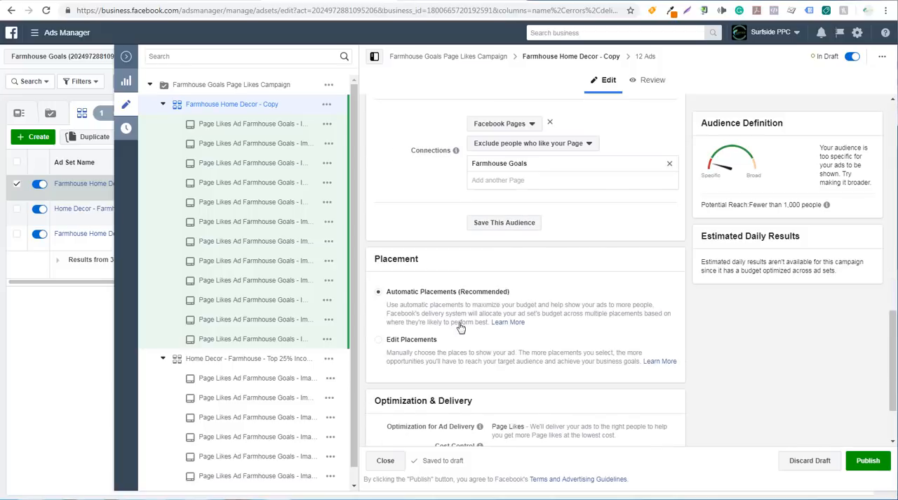
click(867, 461)
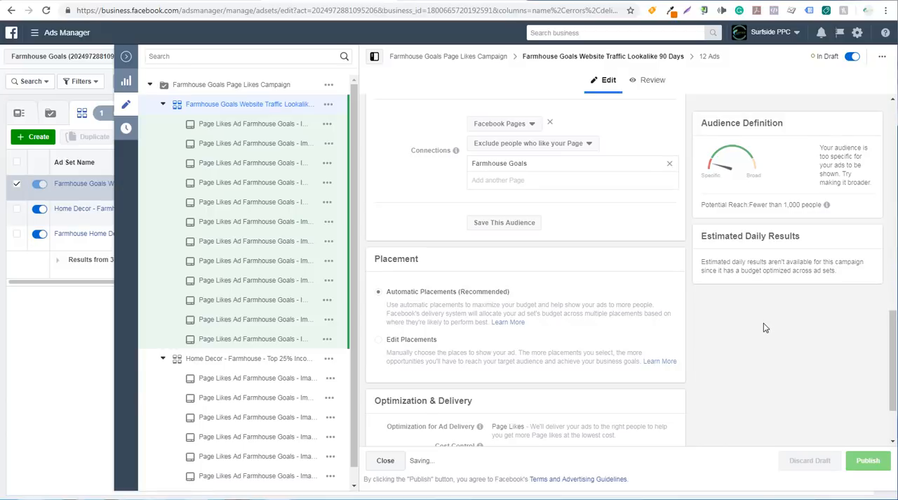